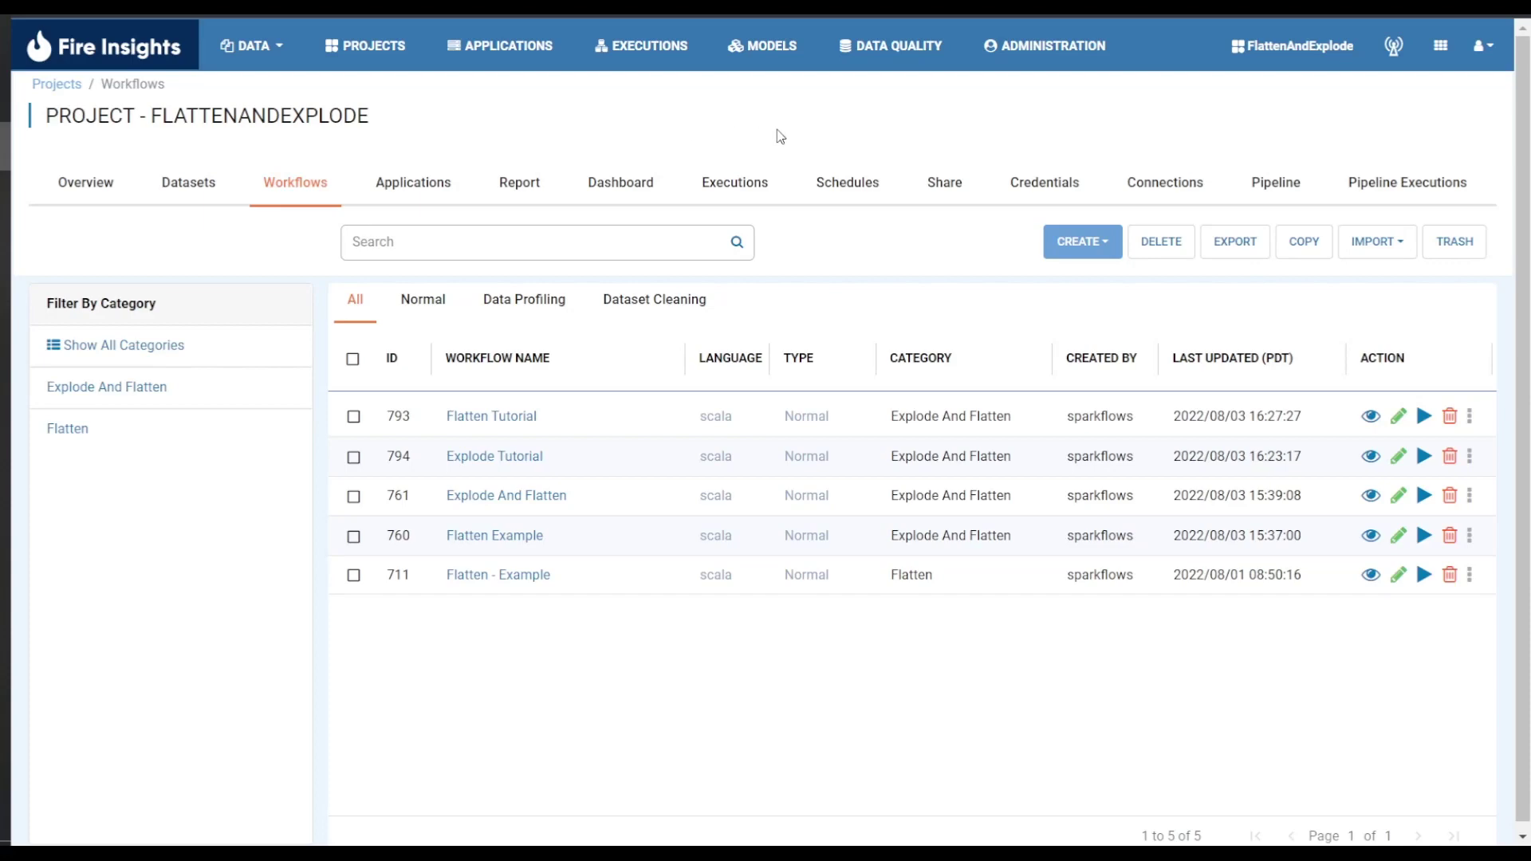
- Create a new job schedule in the FlattenAndExplode project and choose the Flatten Tutorial workflow
click(850, 196)
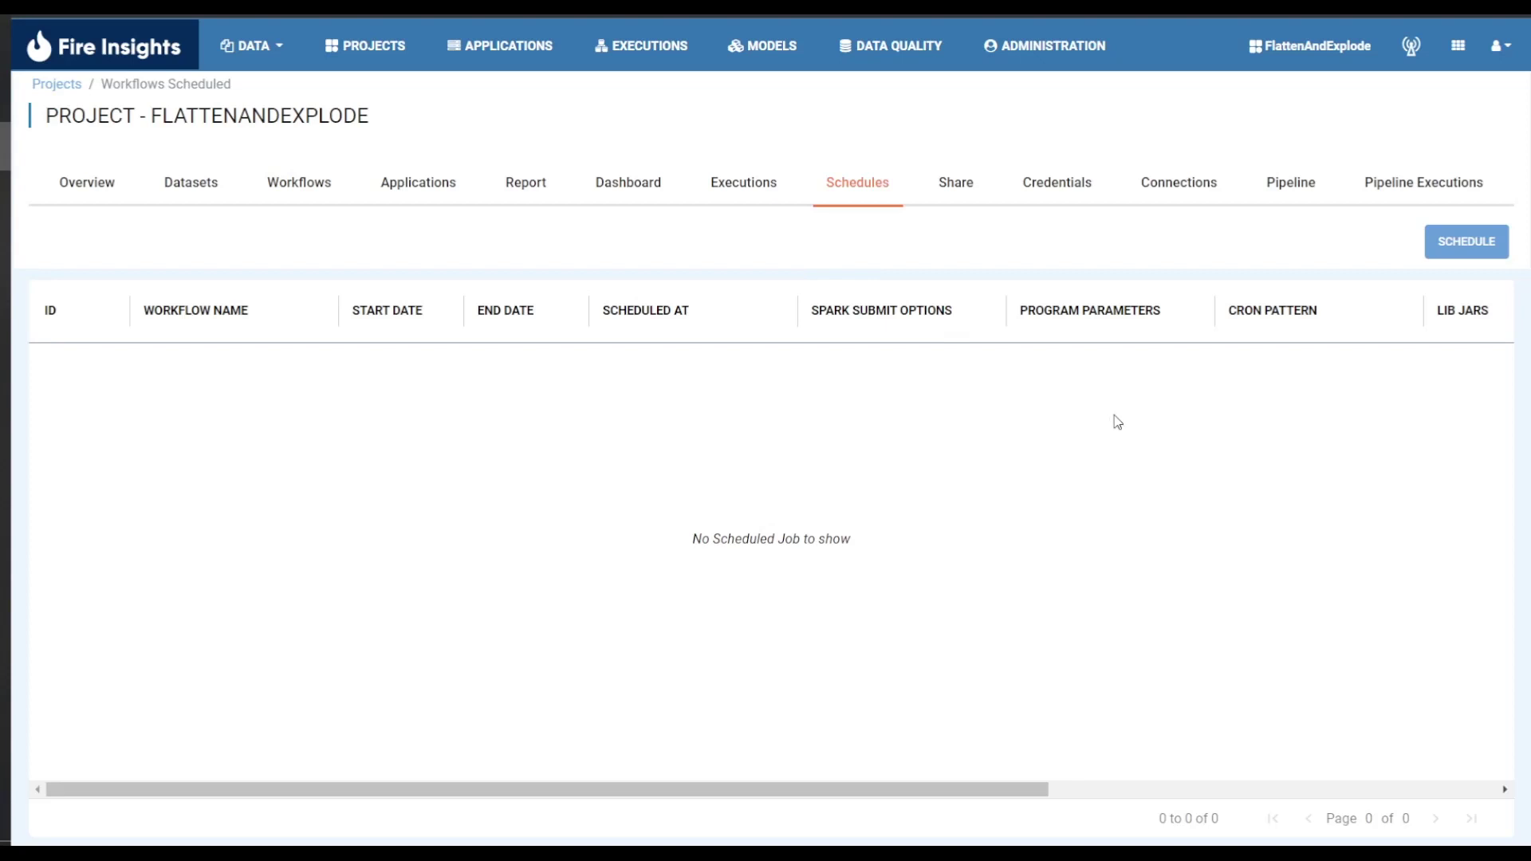
click(1459, 252)
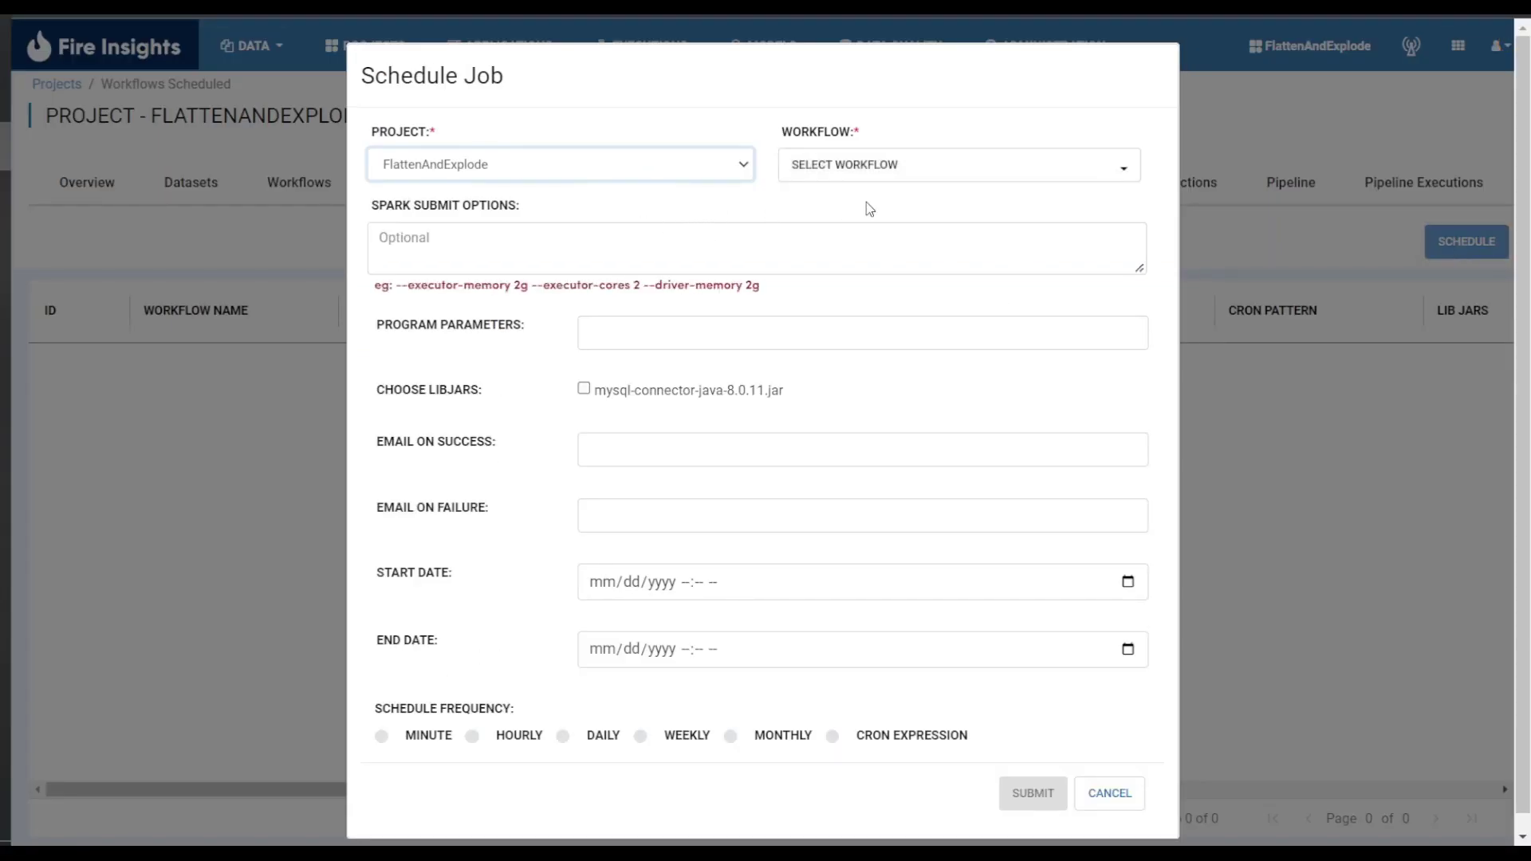
click(967, 167)
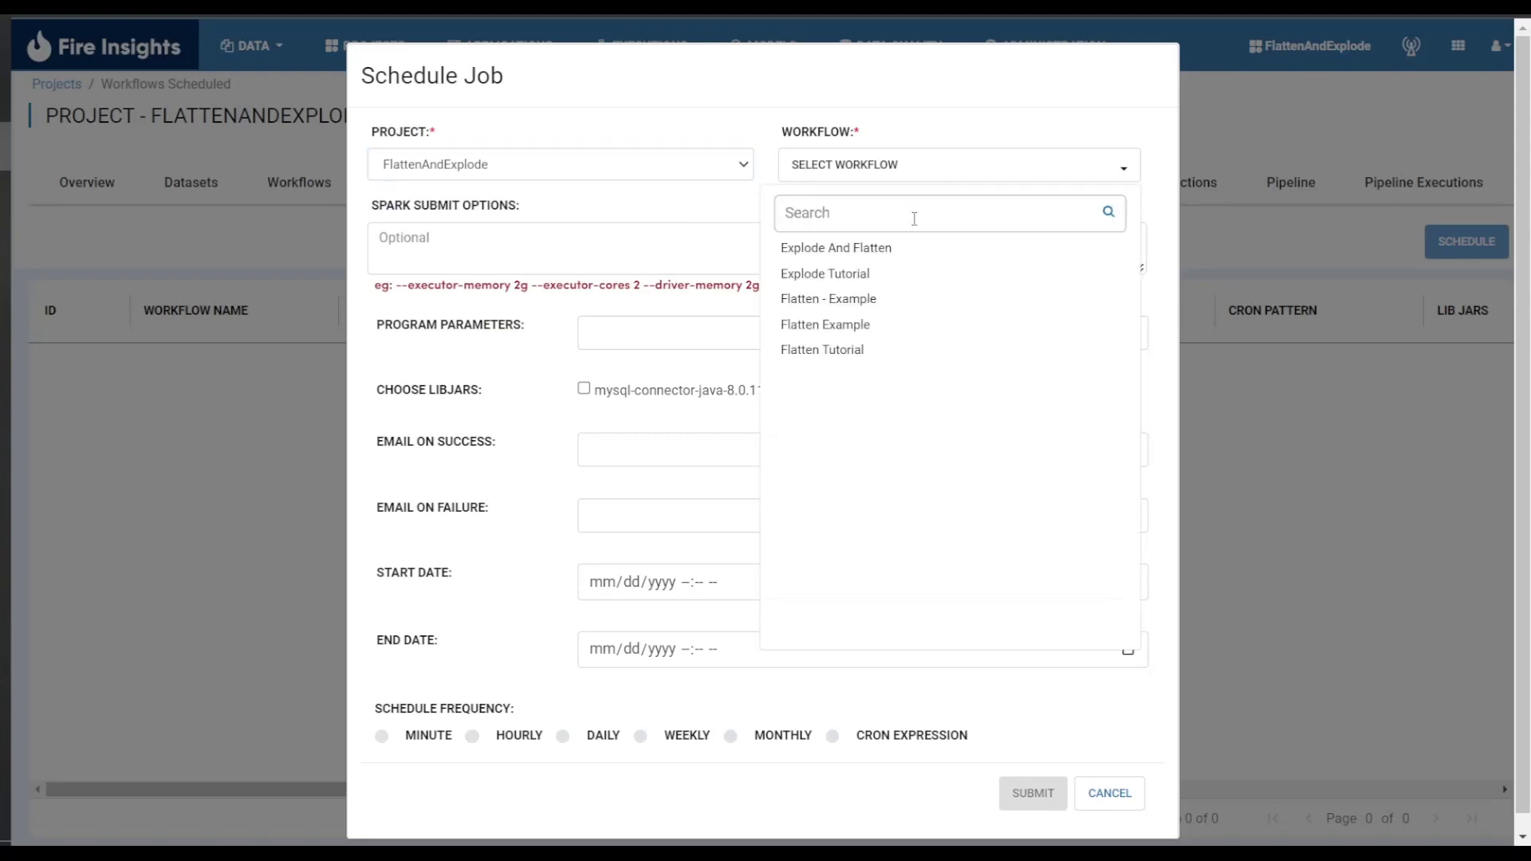
click(843, 348)
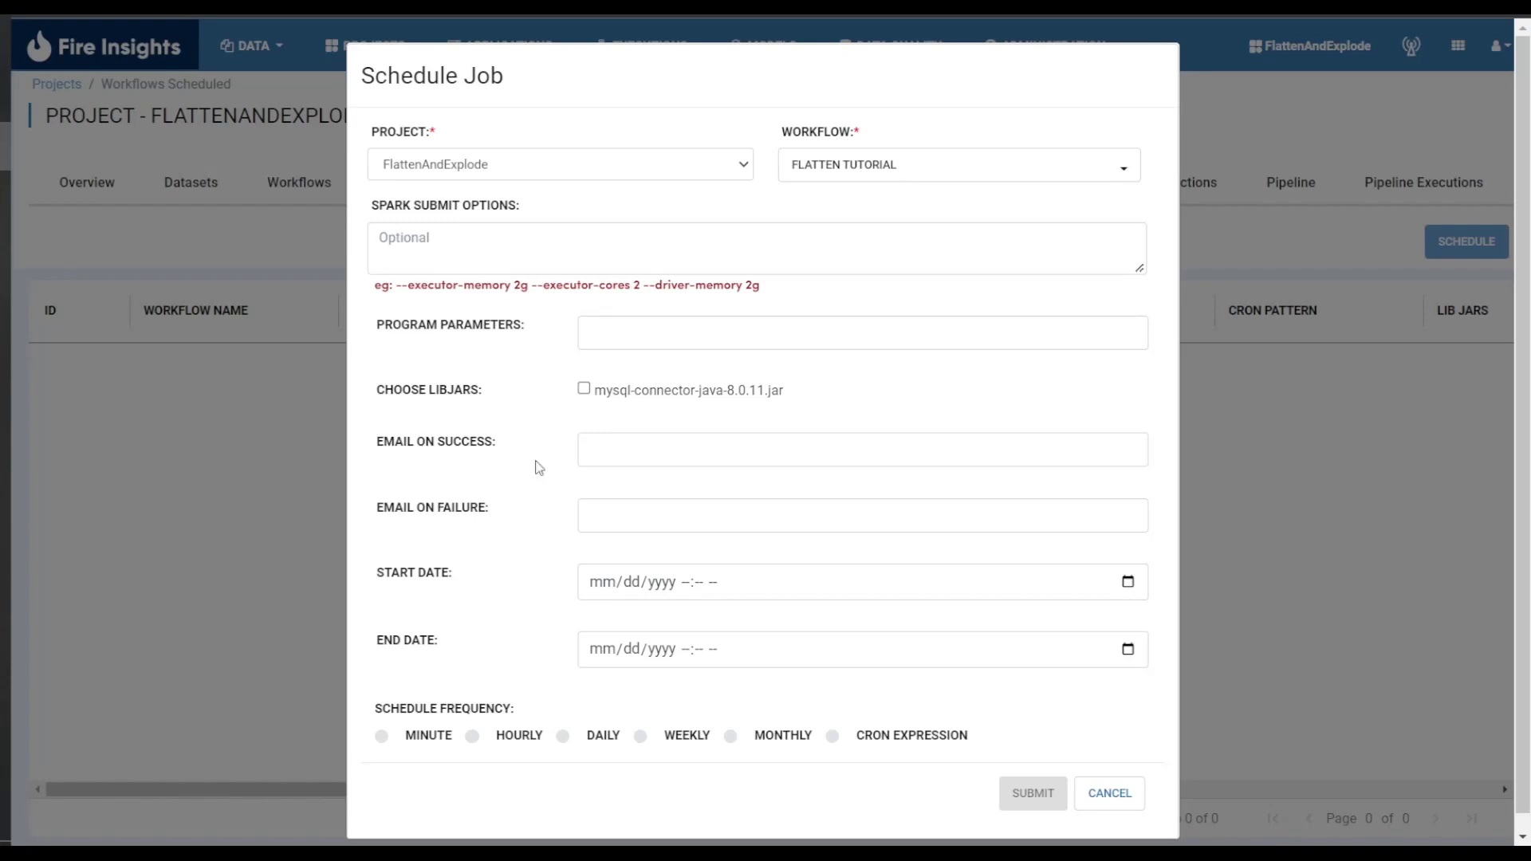
click(652, 448)
click(633, 514)
click(530, 504)
- Set the job's start date to 08/04/2022 04:35 PM and its end date to 08/04/2022 04:41 PM
click(1127, 581)
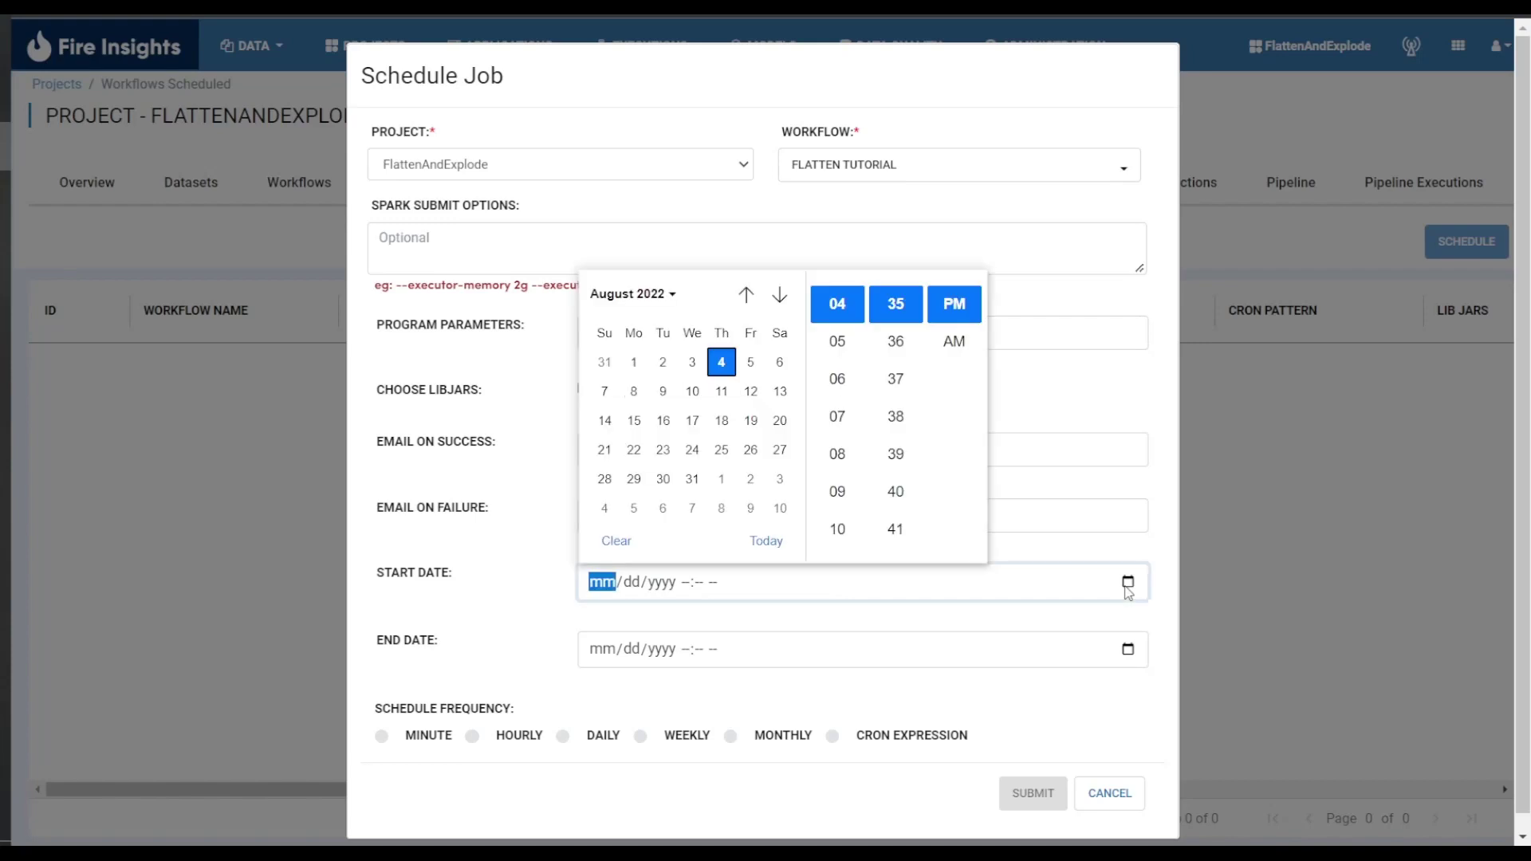
click(723, 364)
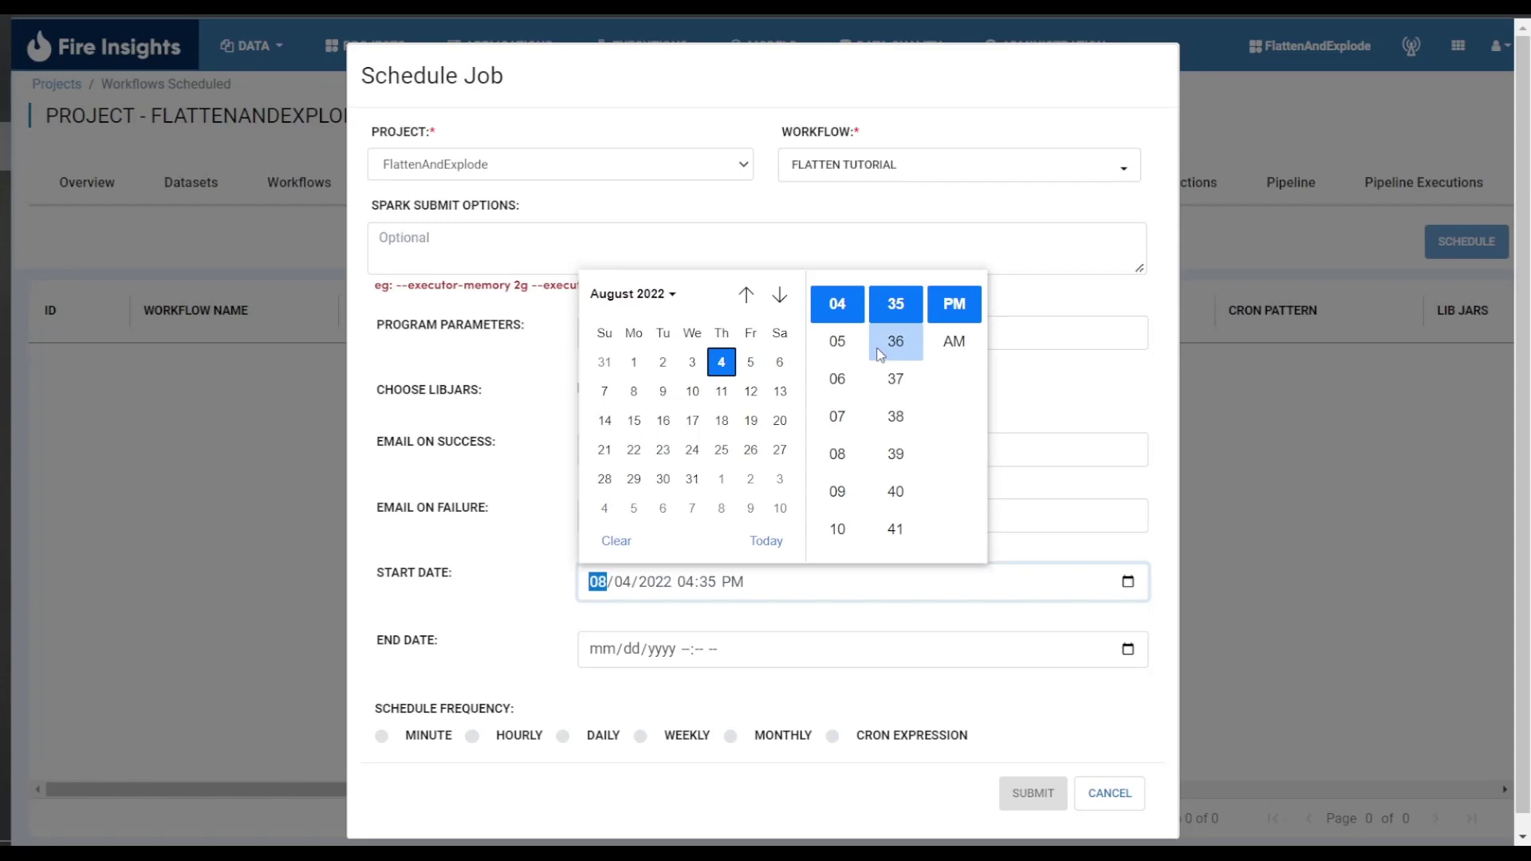
click(1067, 546)
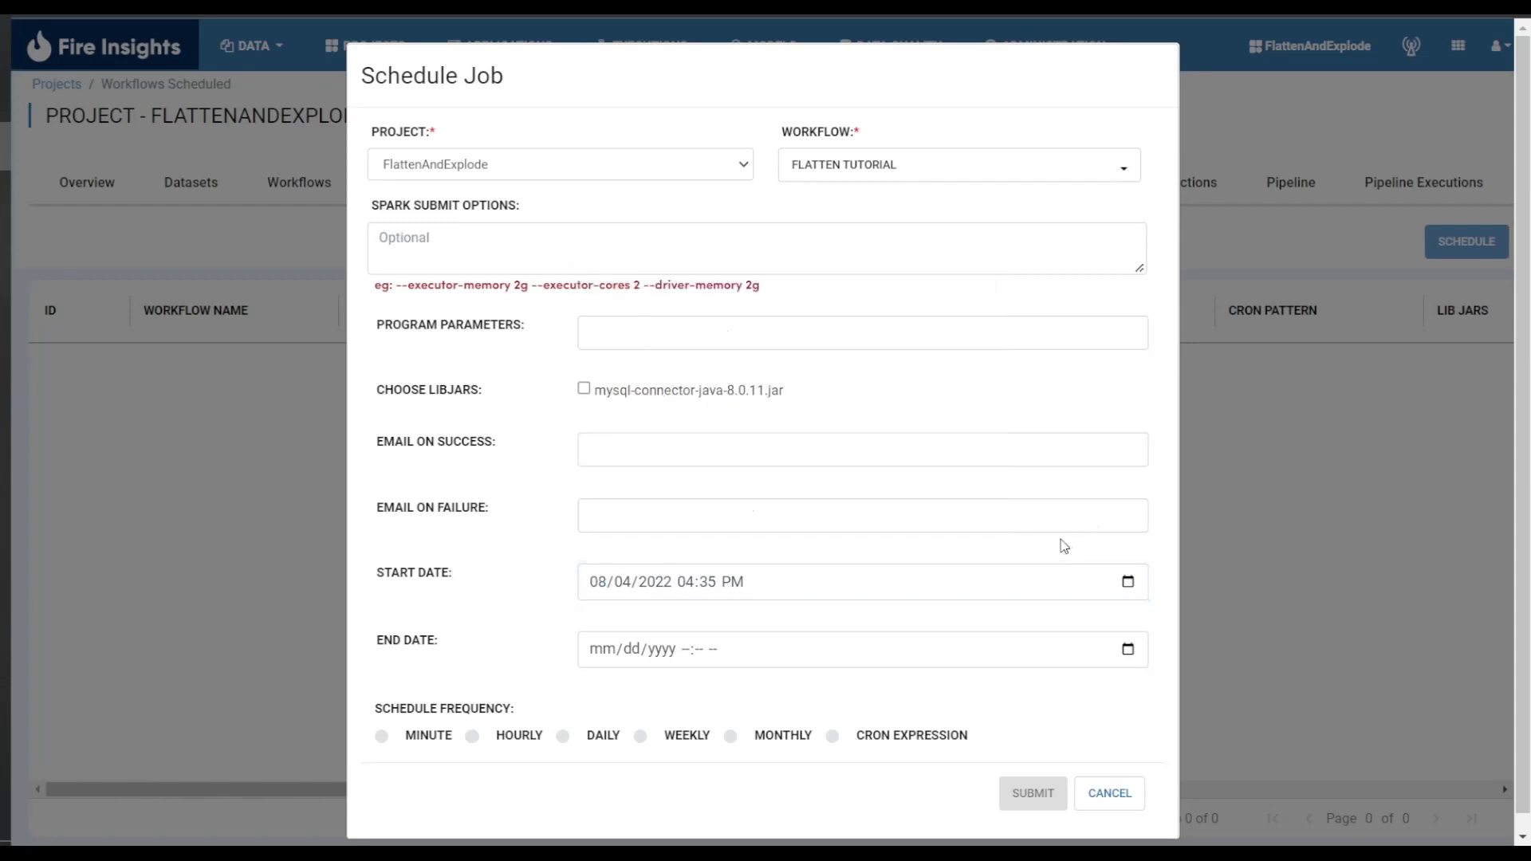
click(1127, 649)
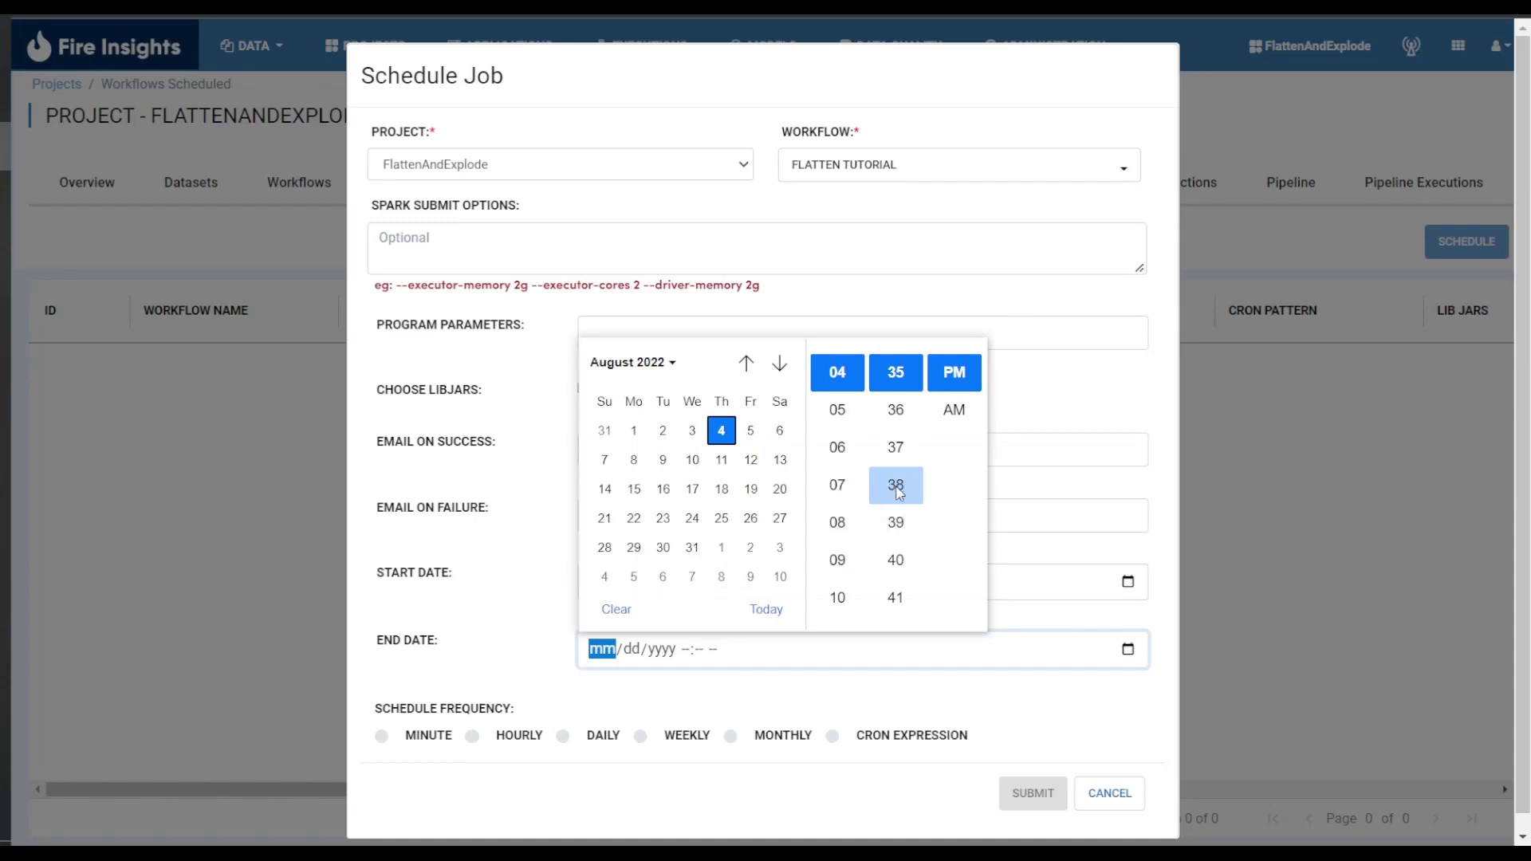
click(902, 596)
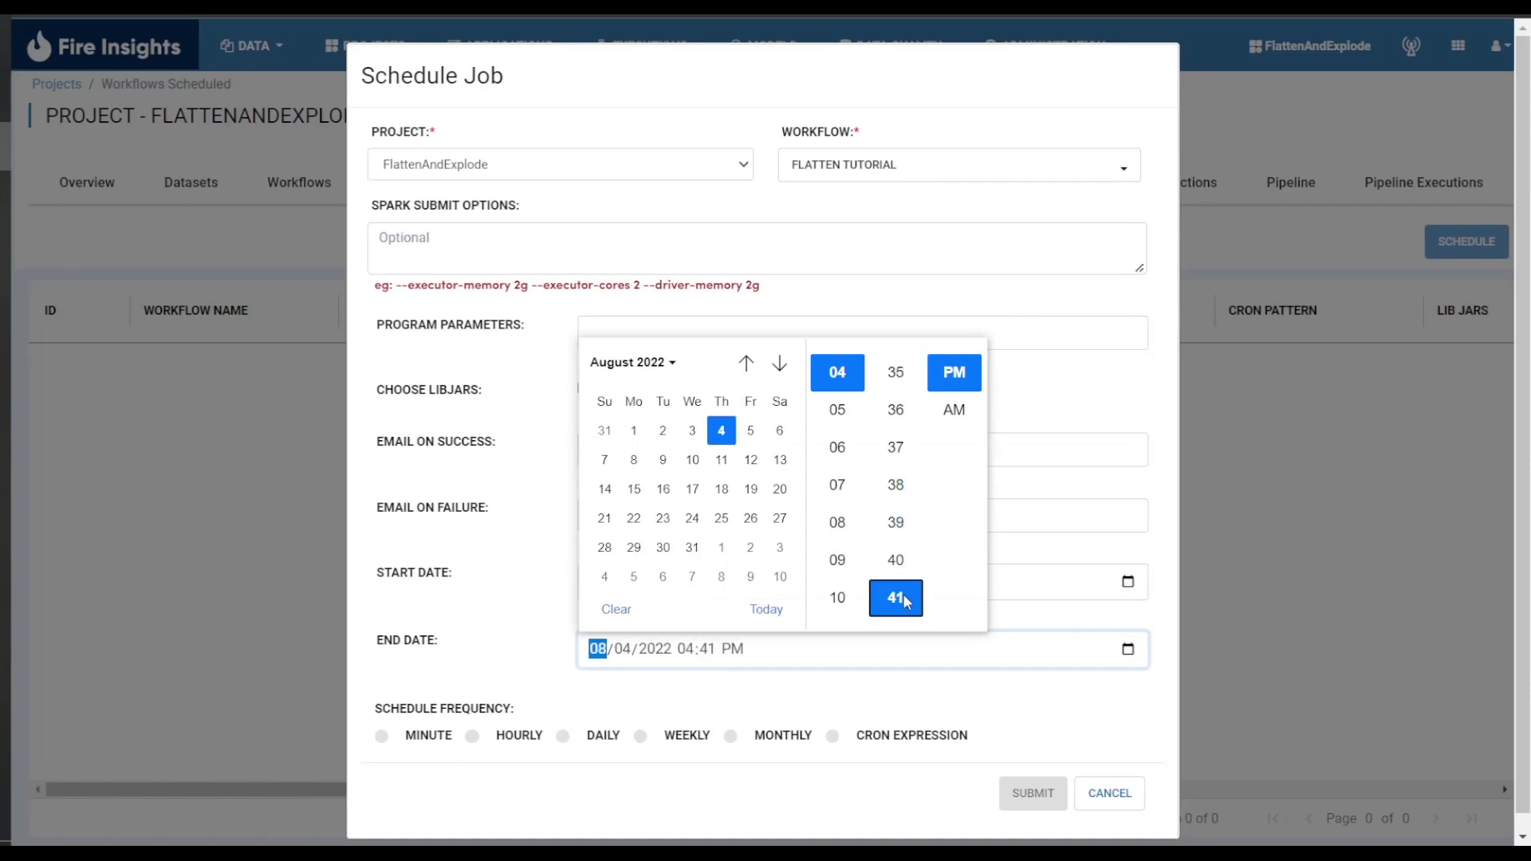
click(1067, 613)
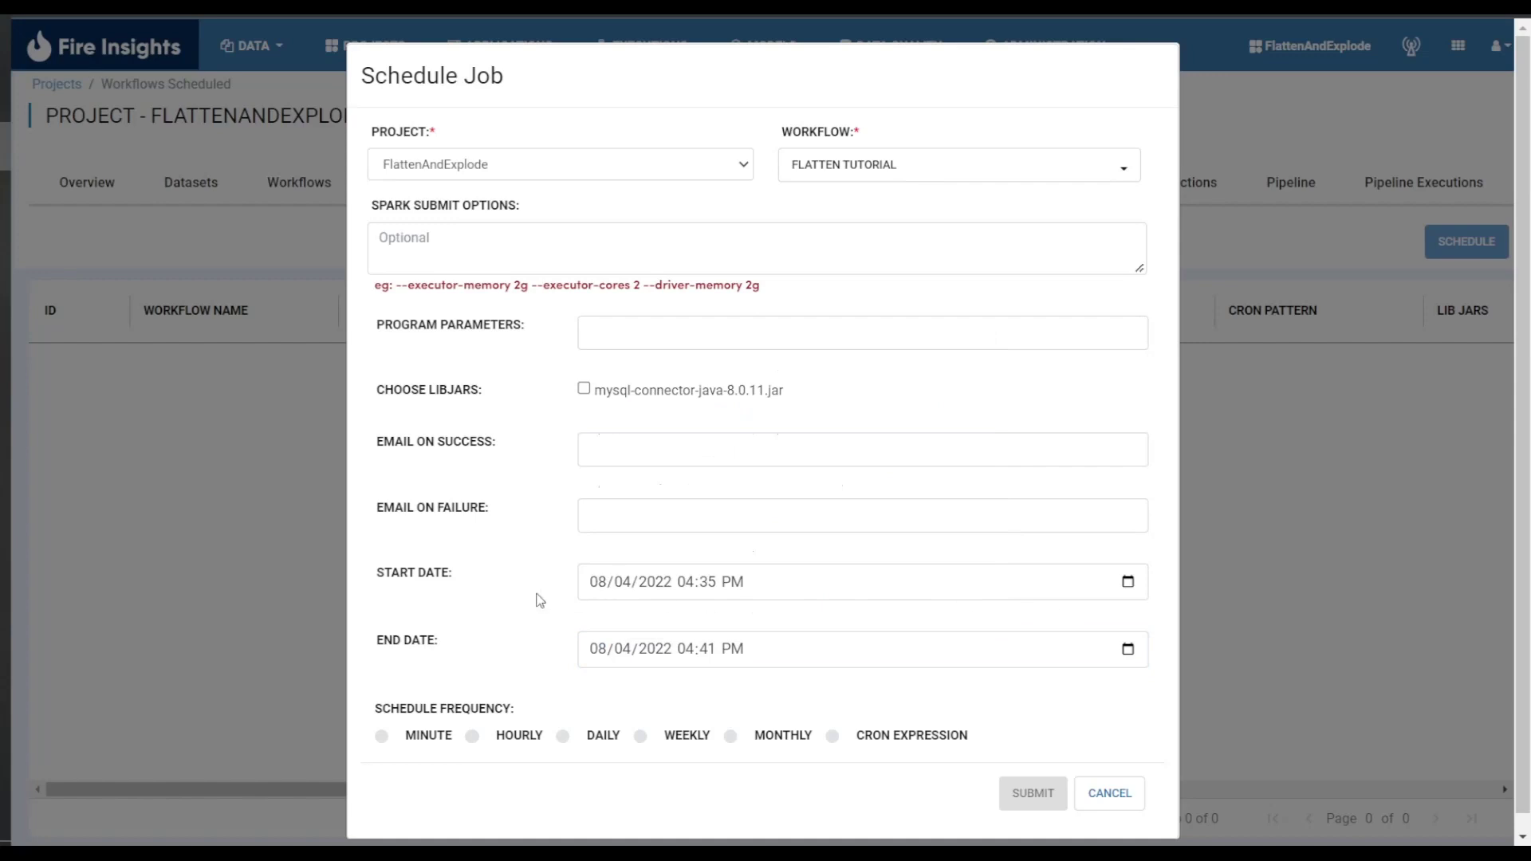
- Set the schedule frequency to hourly at minute 47 and submit the job
scroll(540, 600, down, 1)
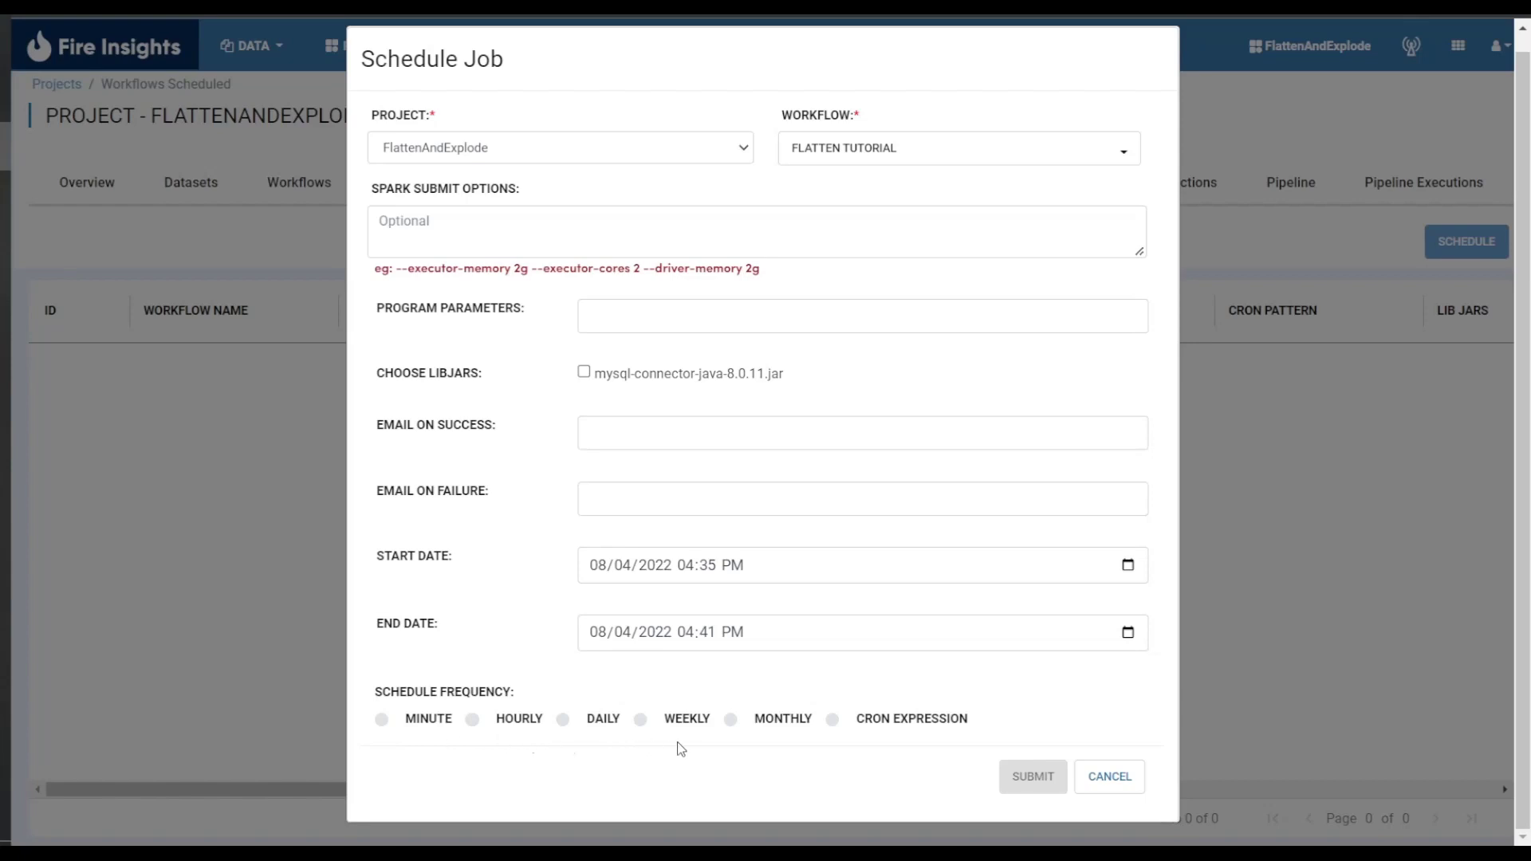
click(831, 720)
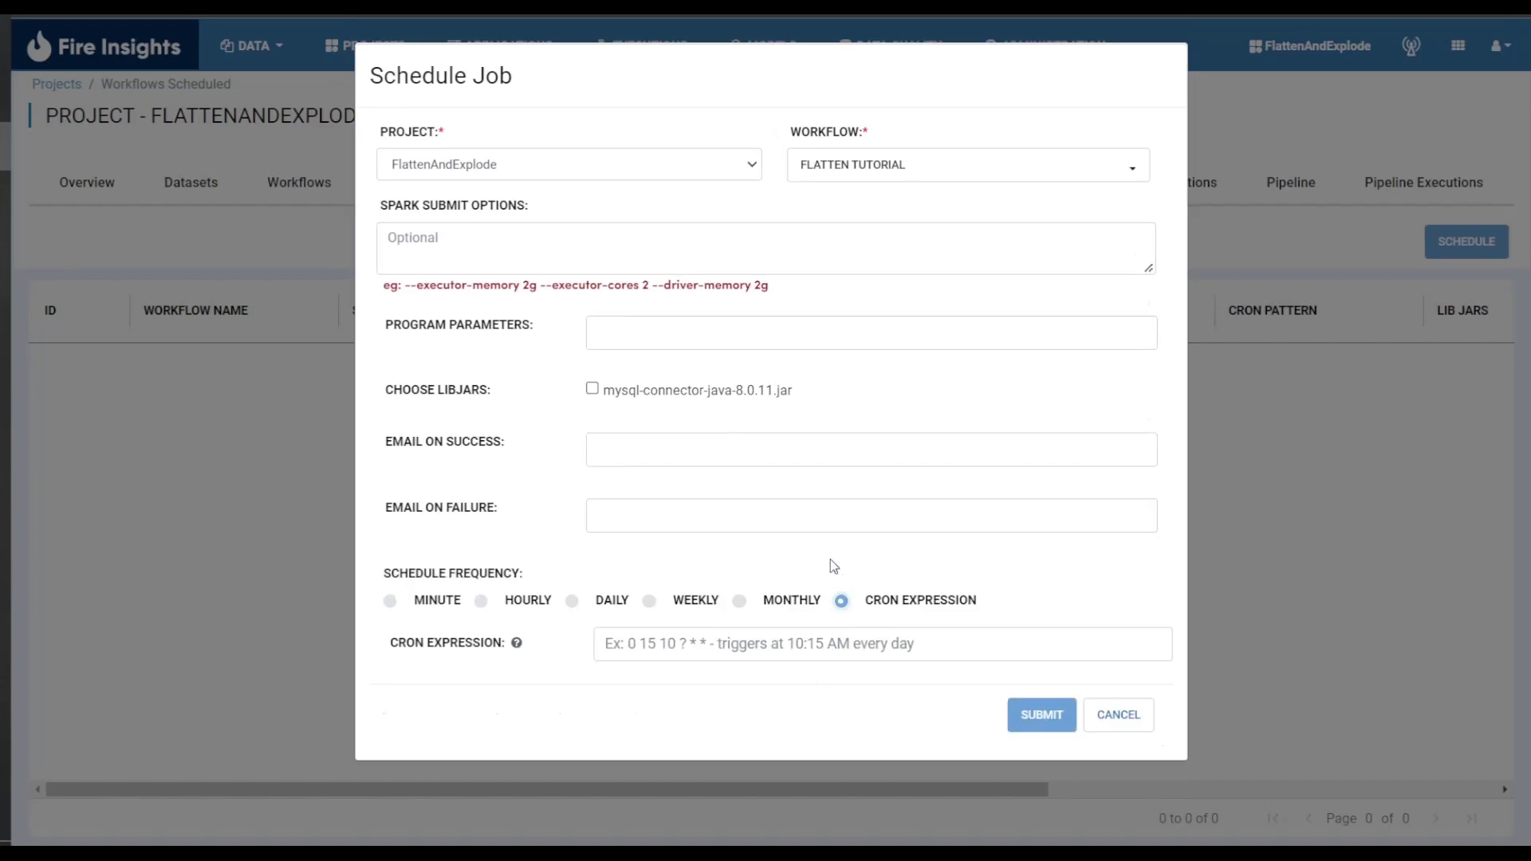
click(482, 601)
scroll(519, 598, down, 1)
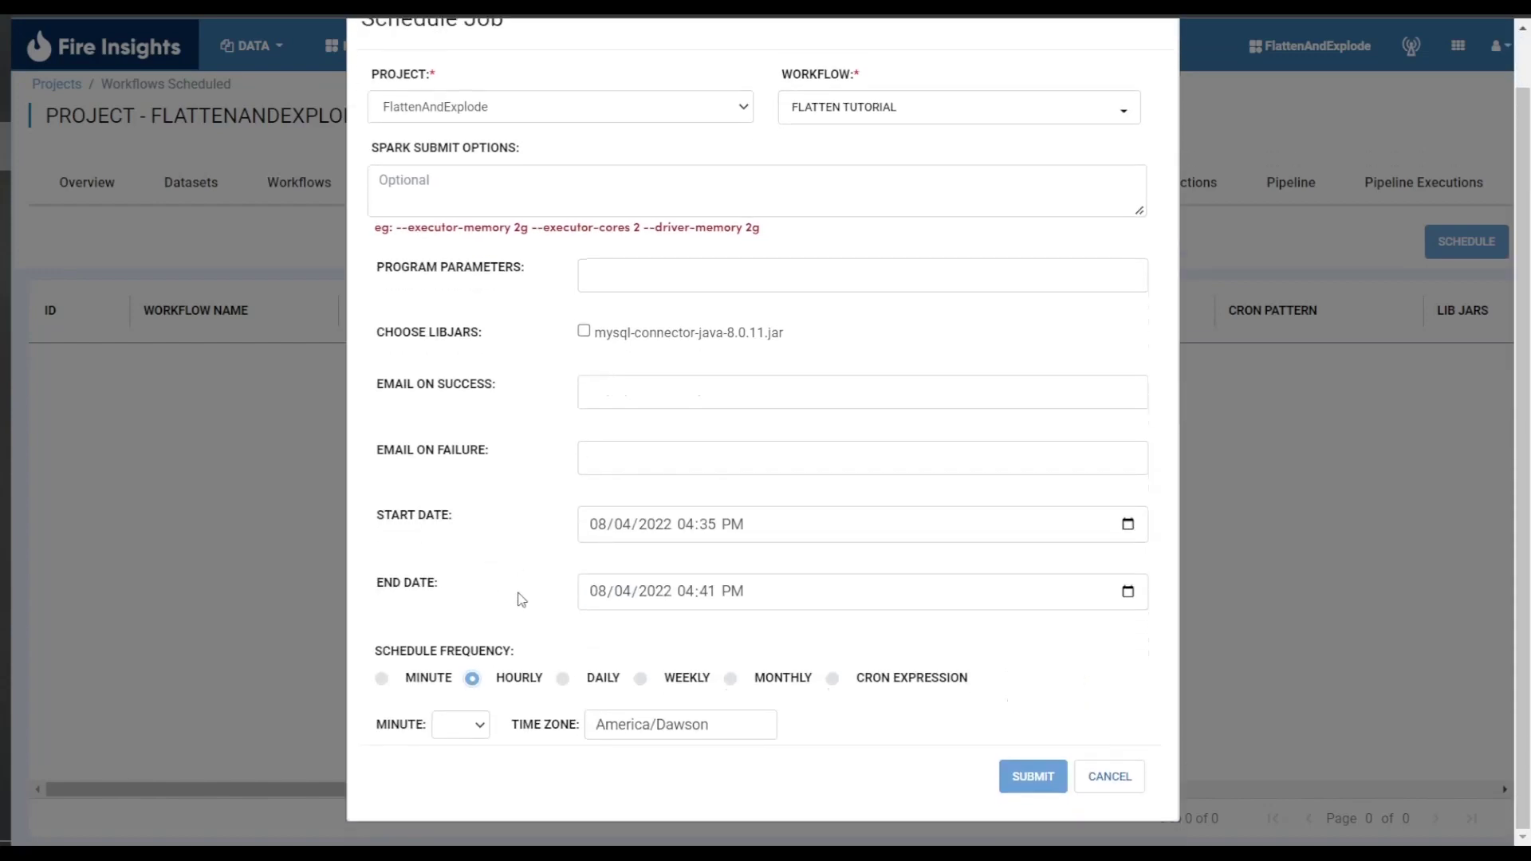
click(478, 729)
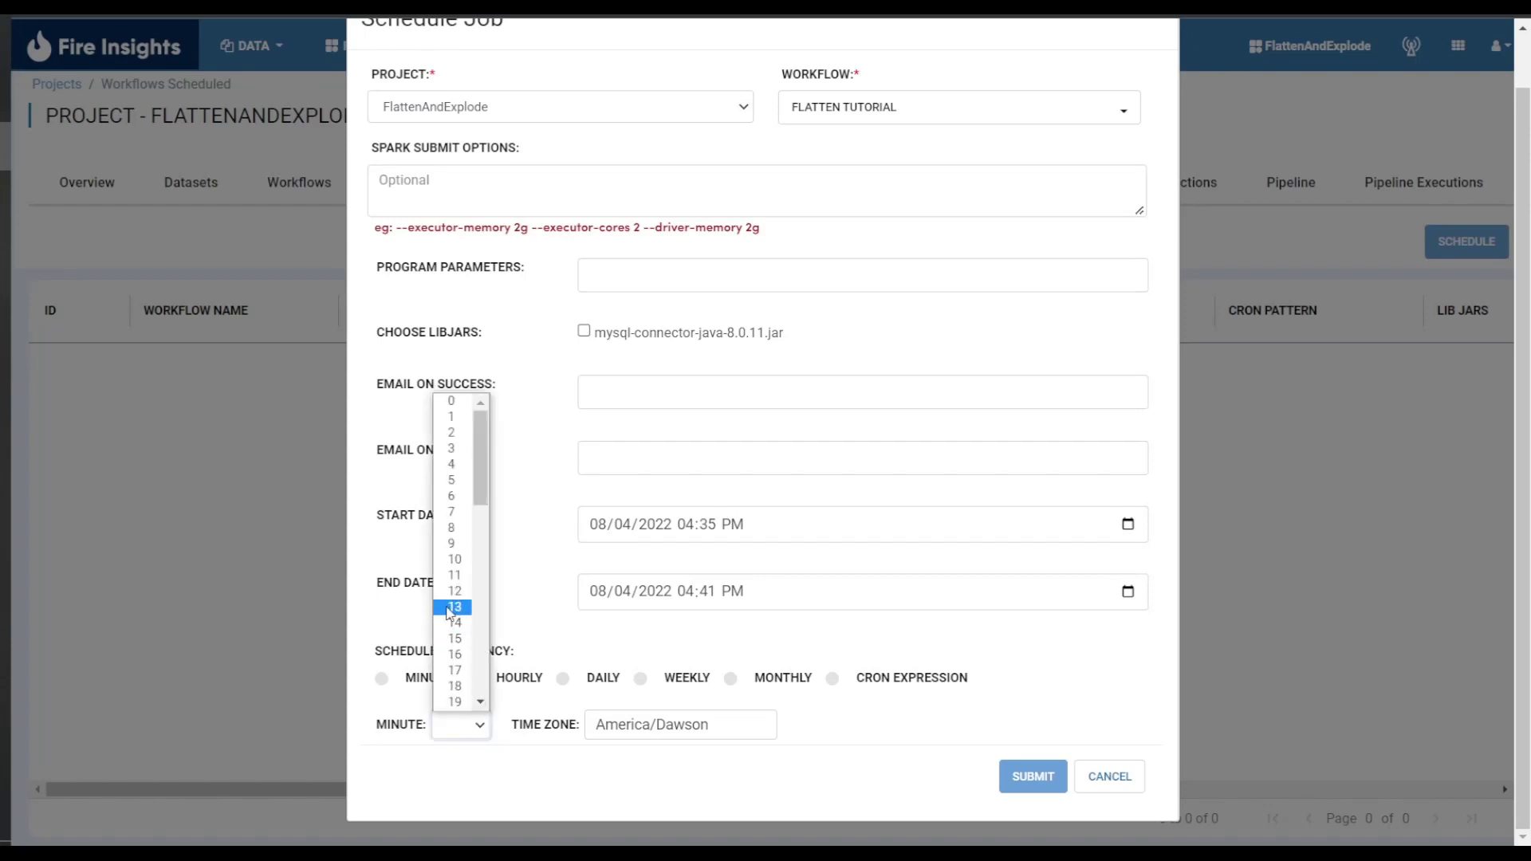
scroll(449, 613, down, 8)
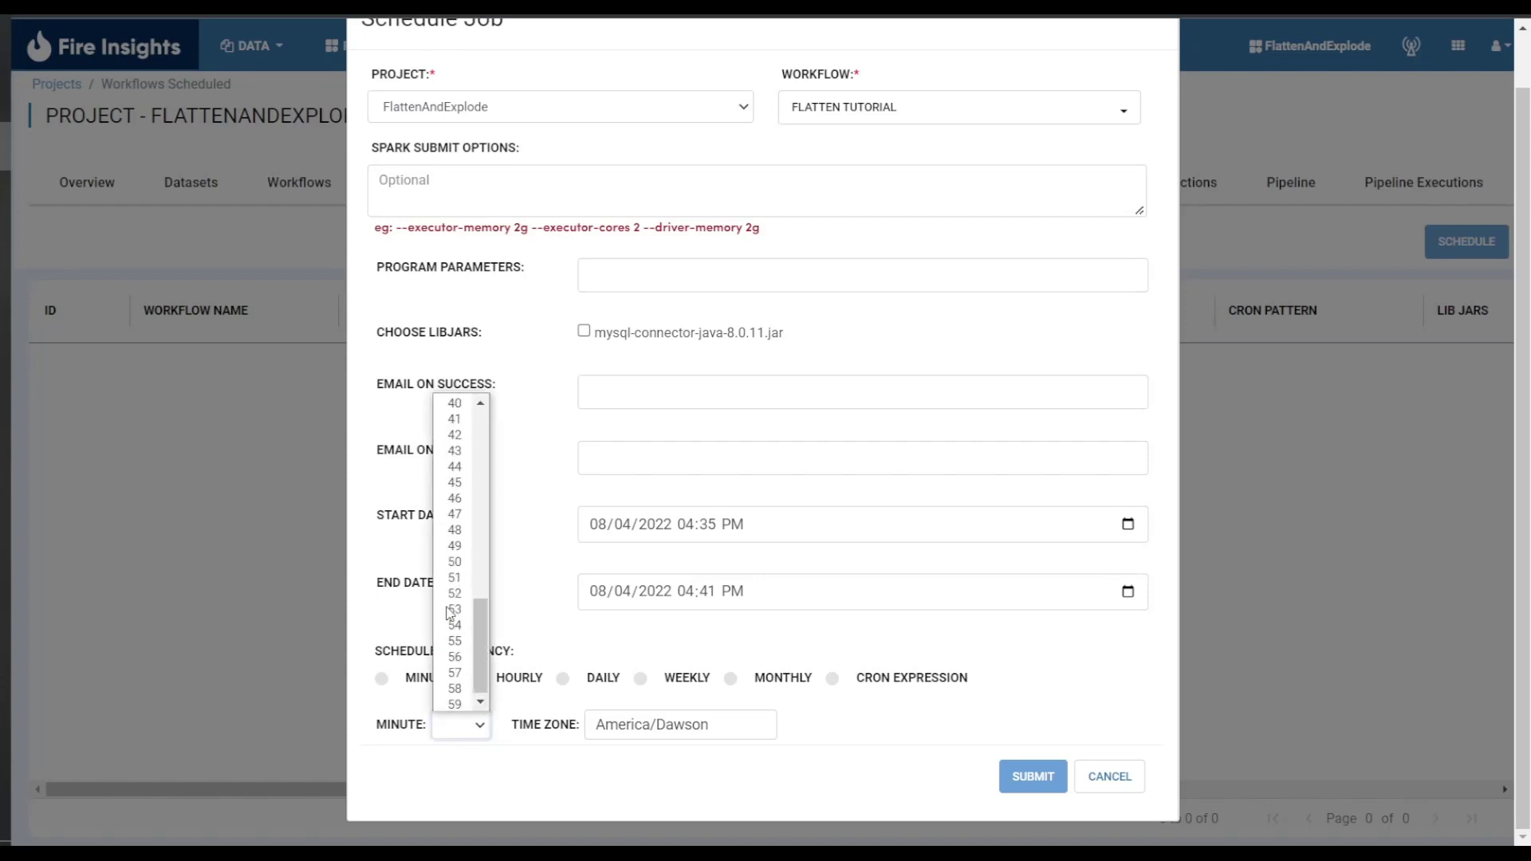
click(461, 514)
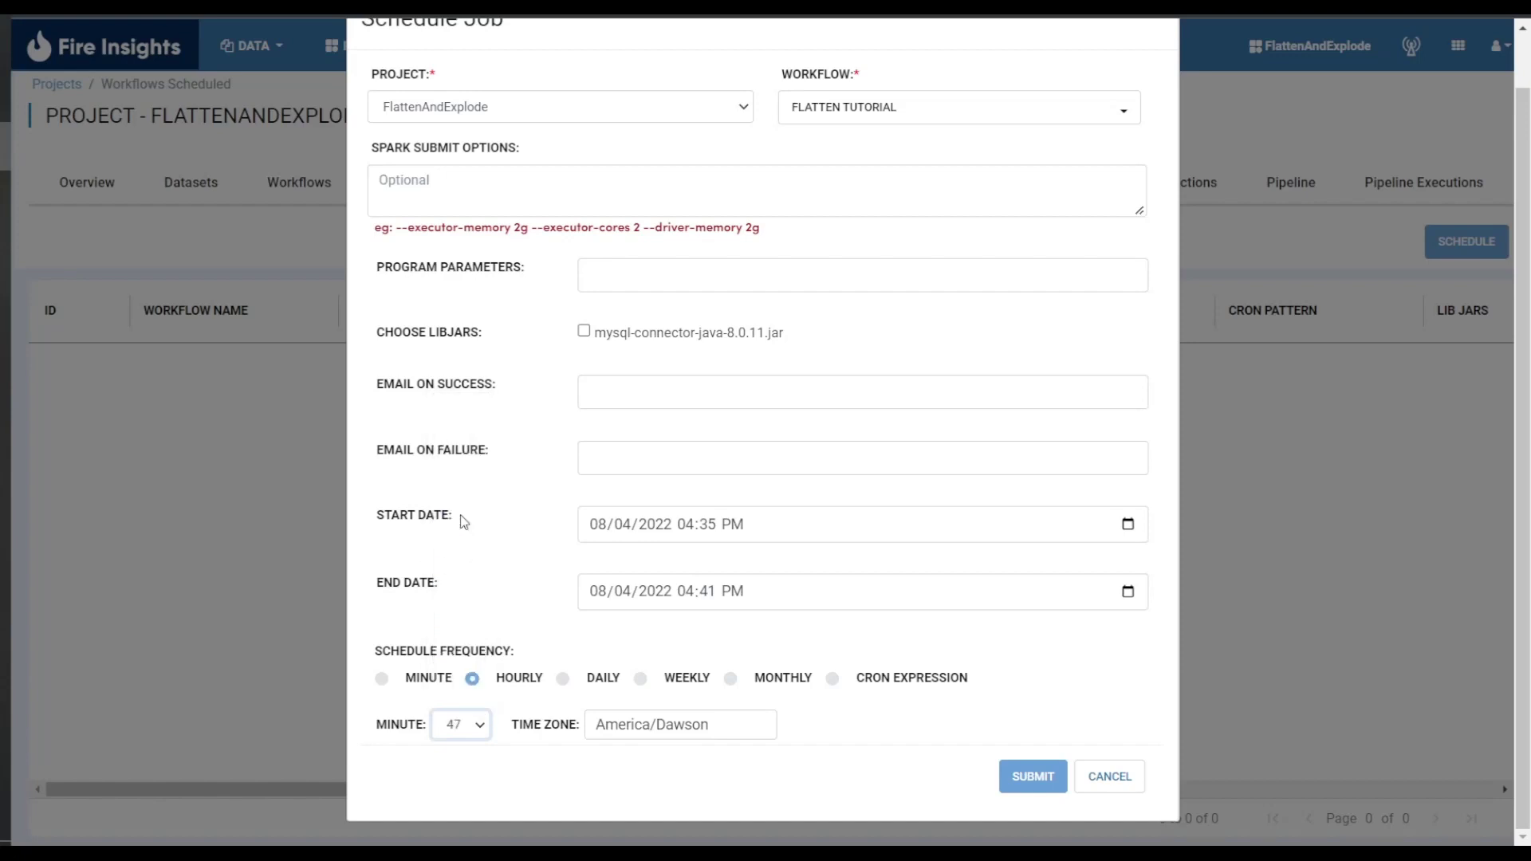
click(848, 639)
click(1026, 775)
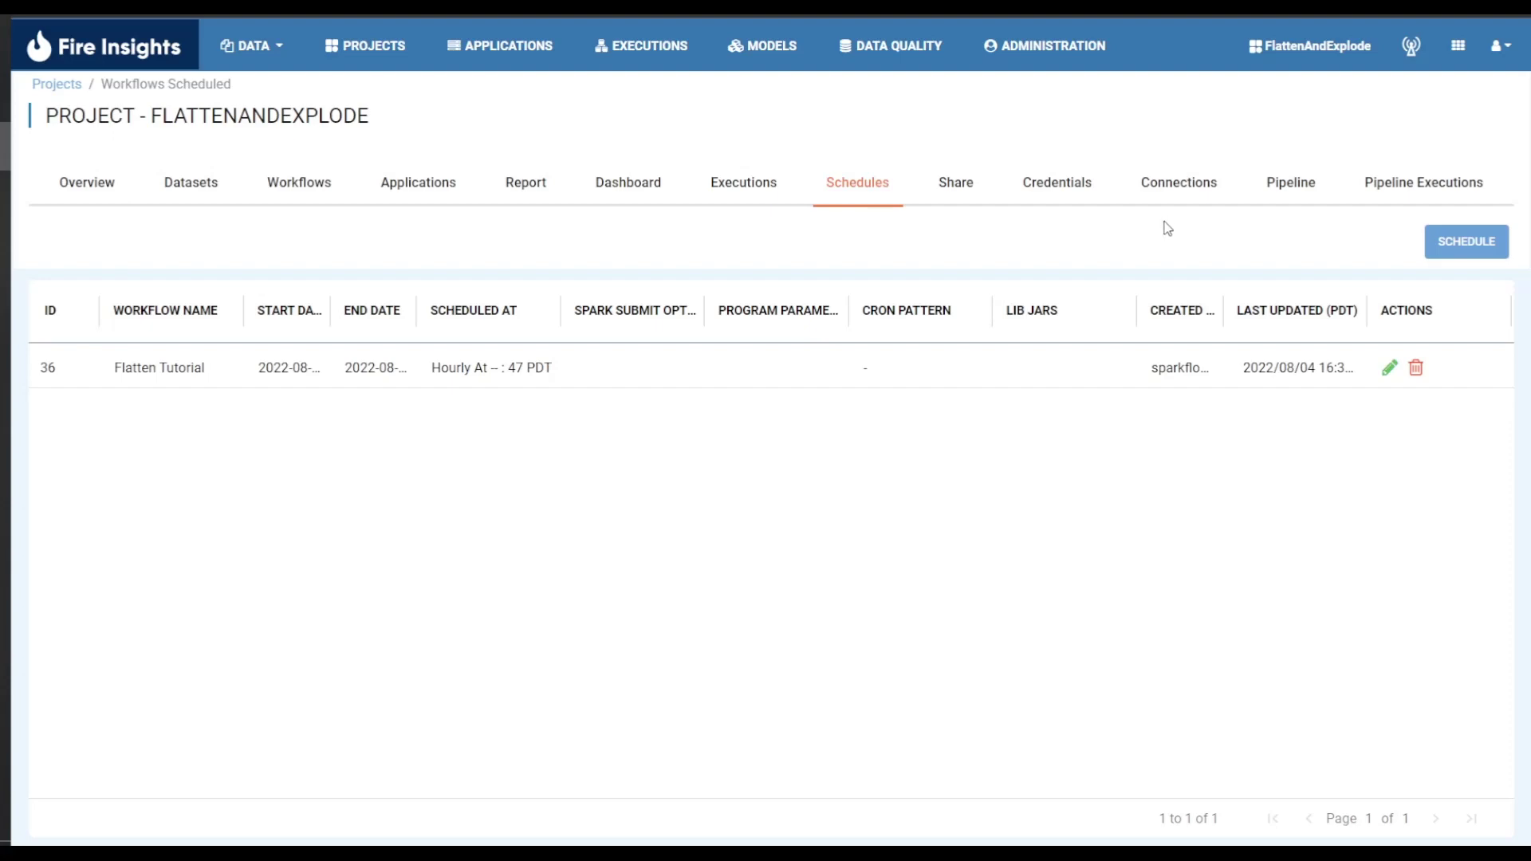
- Look at the new schedule form for the Flatten then Explode Node pipeline and close it without submitting
click(1296, 192)
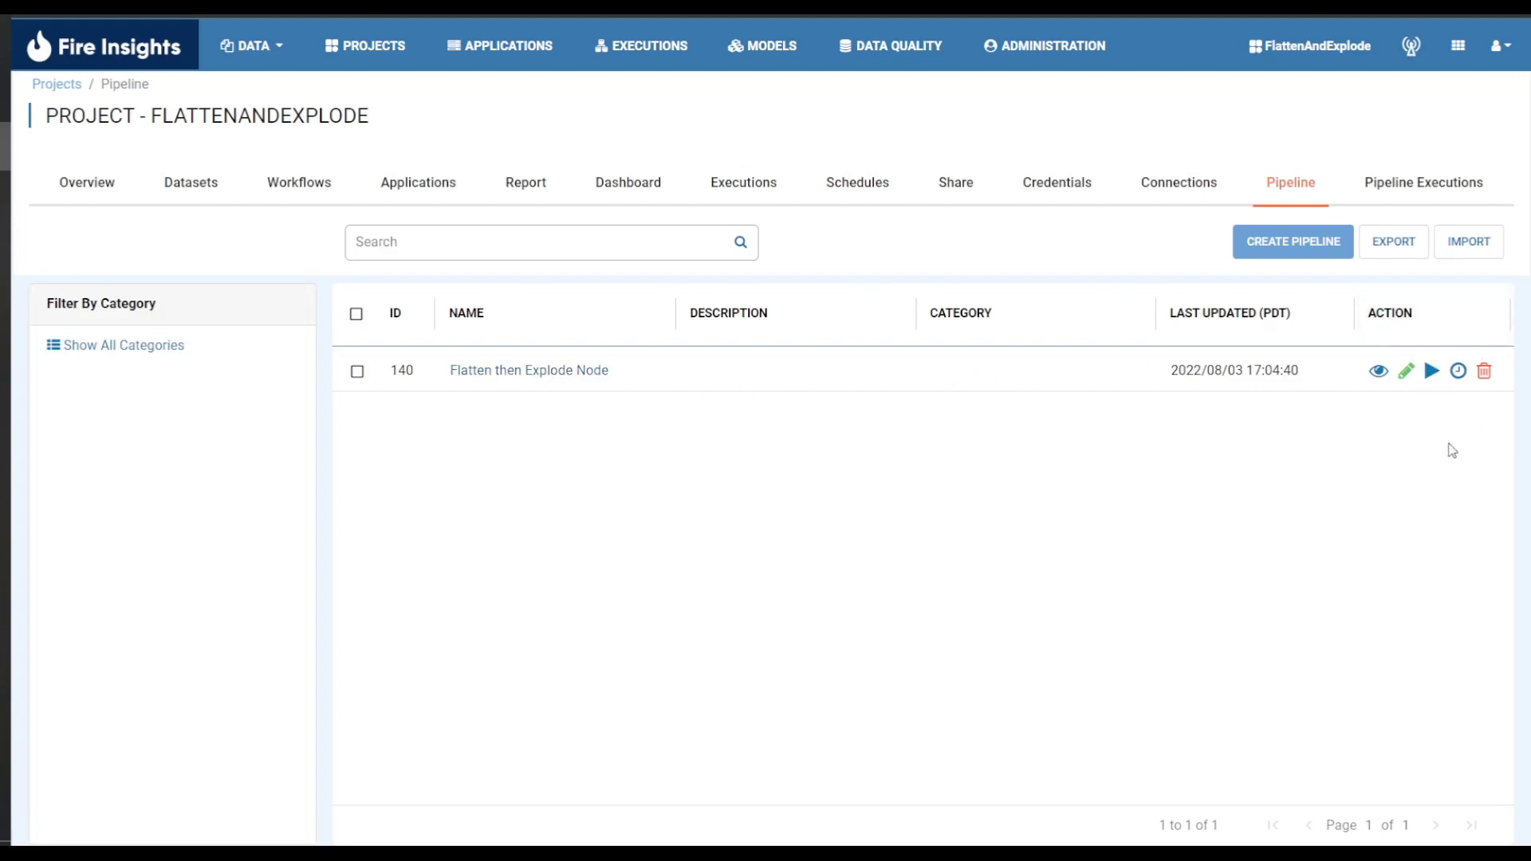
click(1457, 371)
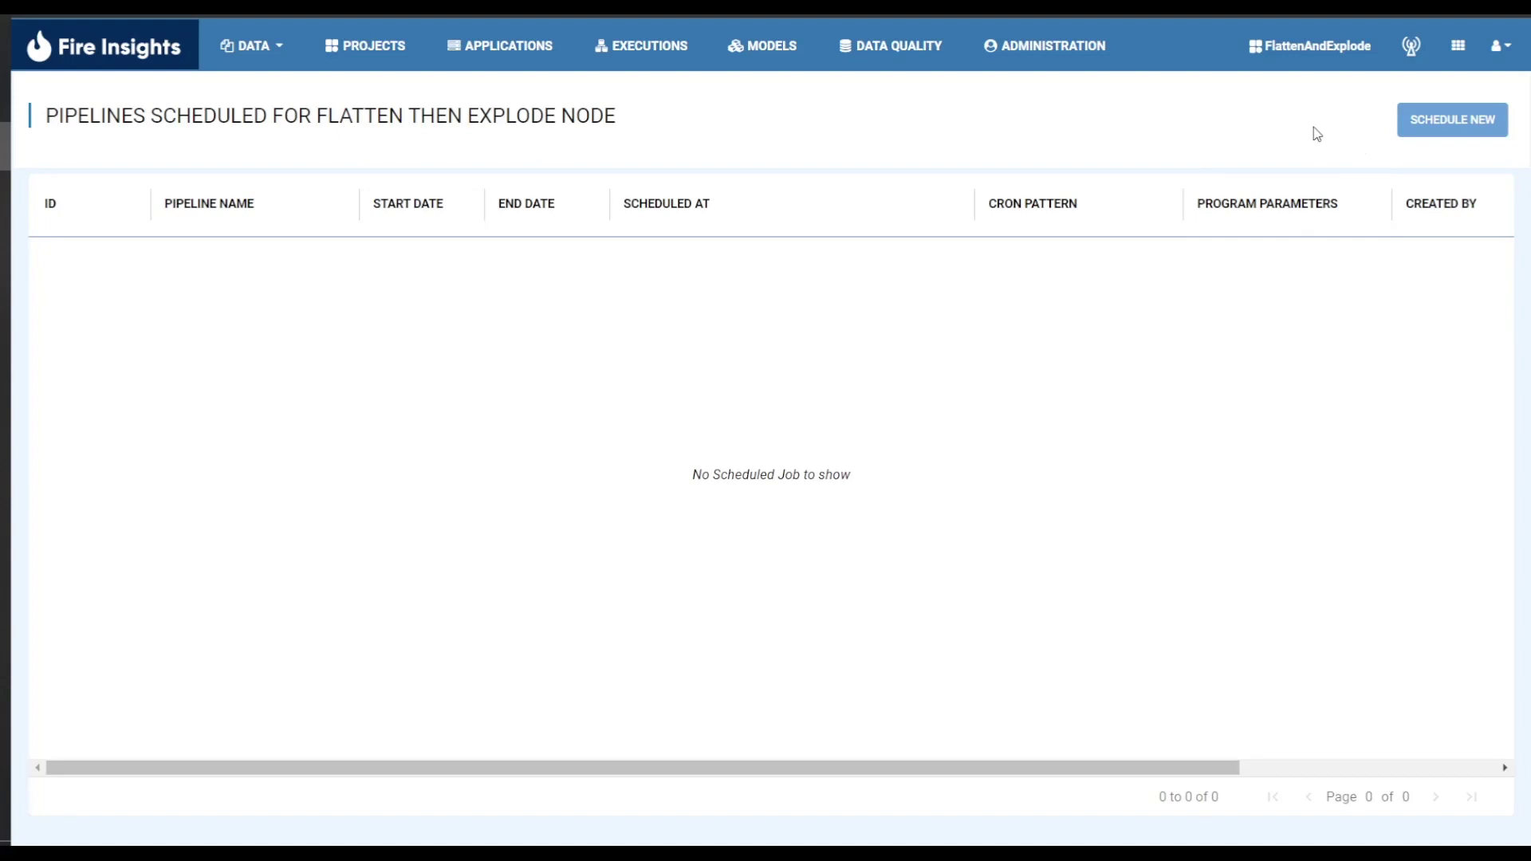
click(1431, 128)
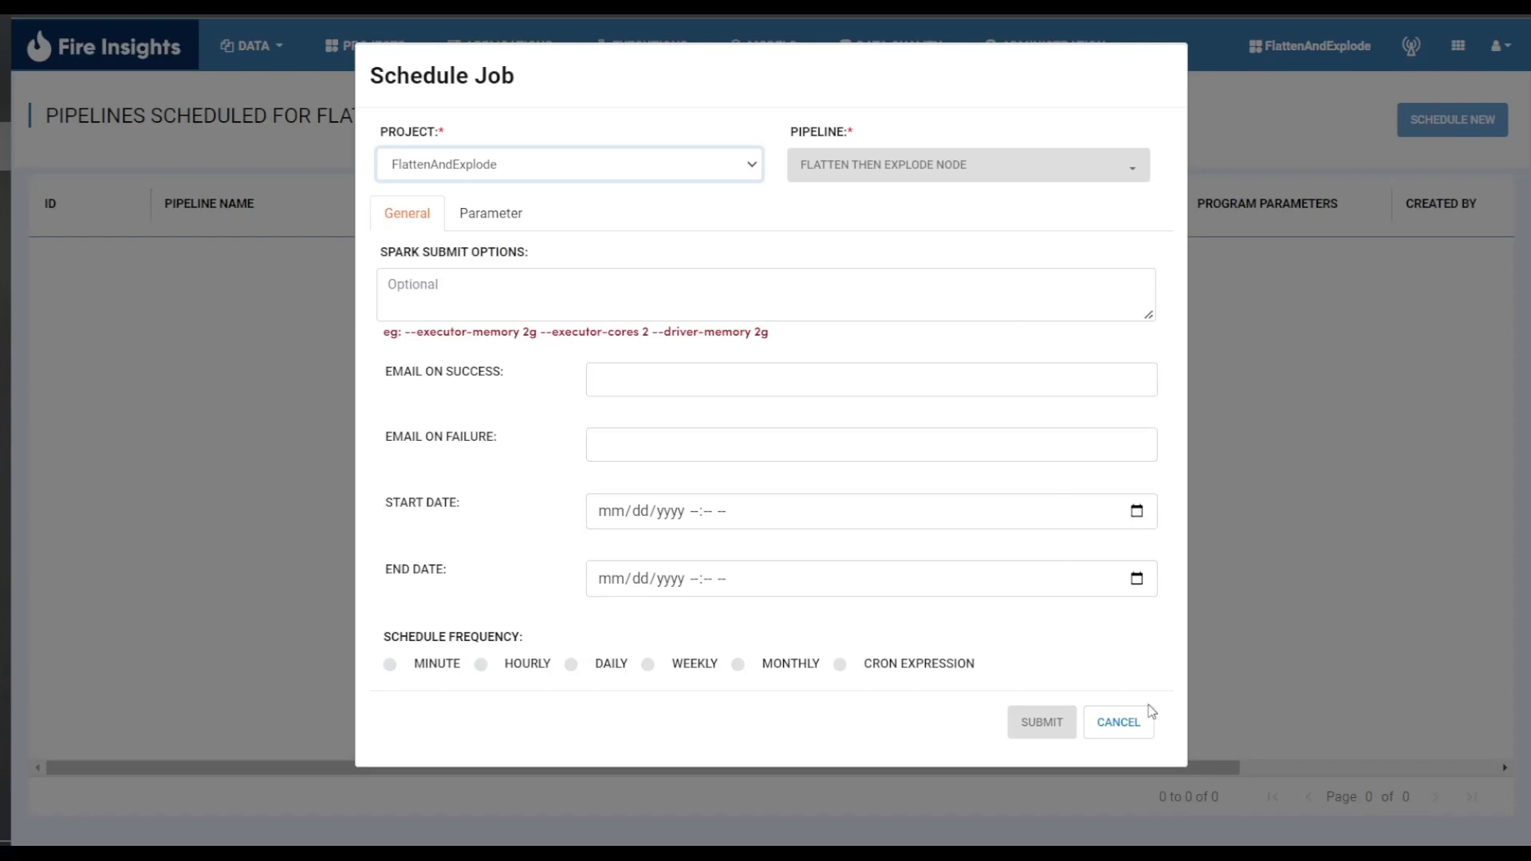
click(1138, 729)
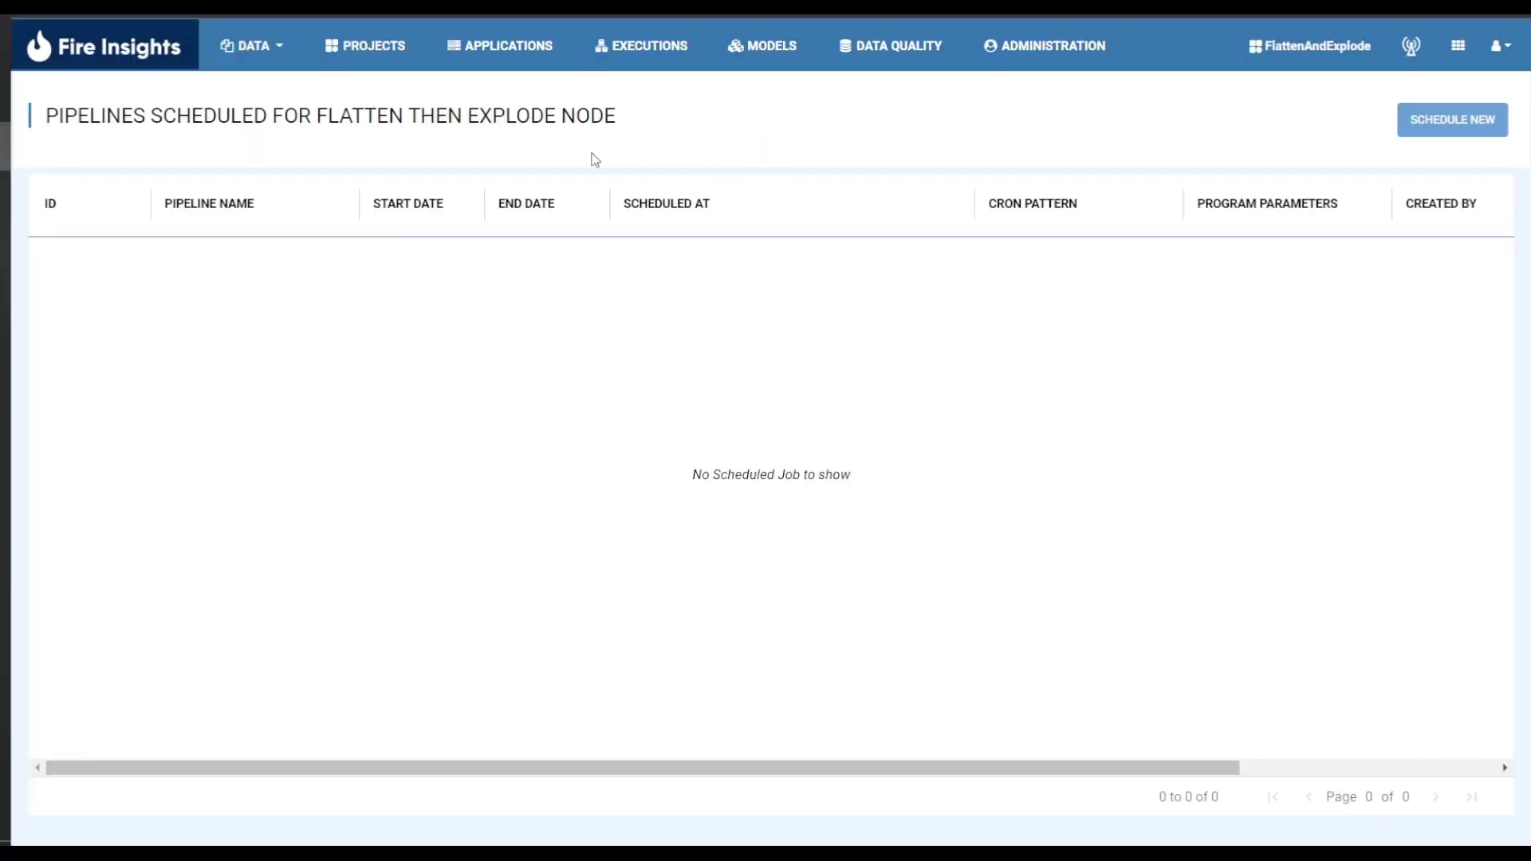
- View the overall executions list, and open the FlattenAndExplode project's own executions list
click(642, 50)
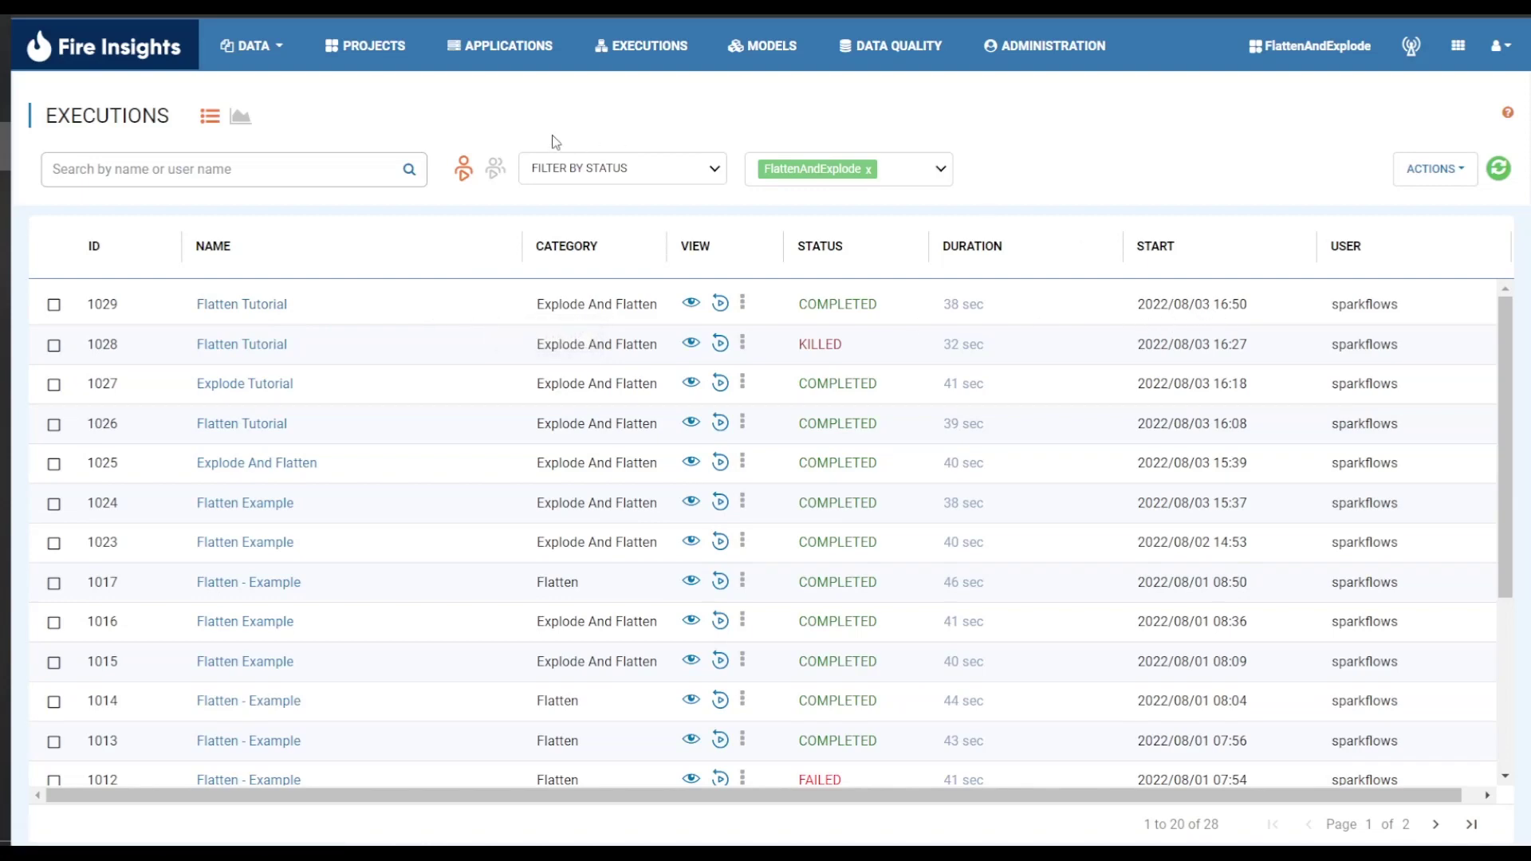
click(363, 46)
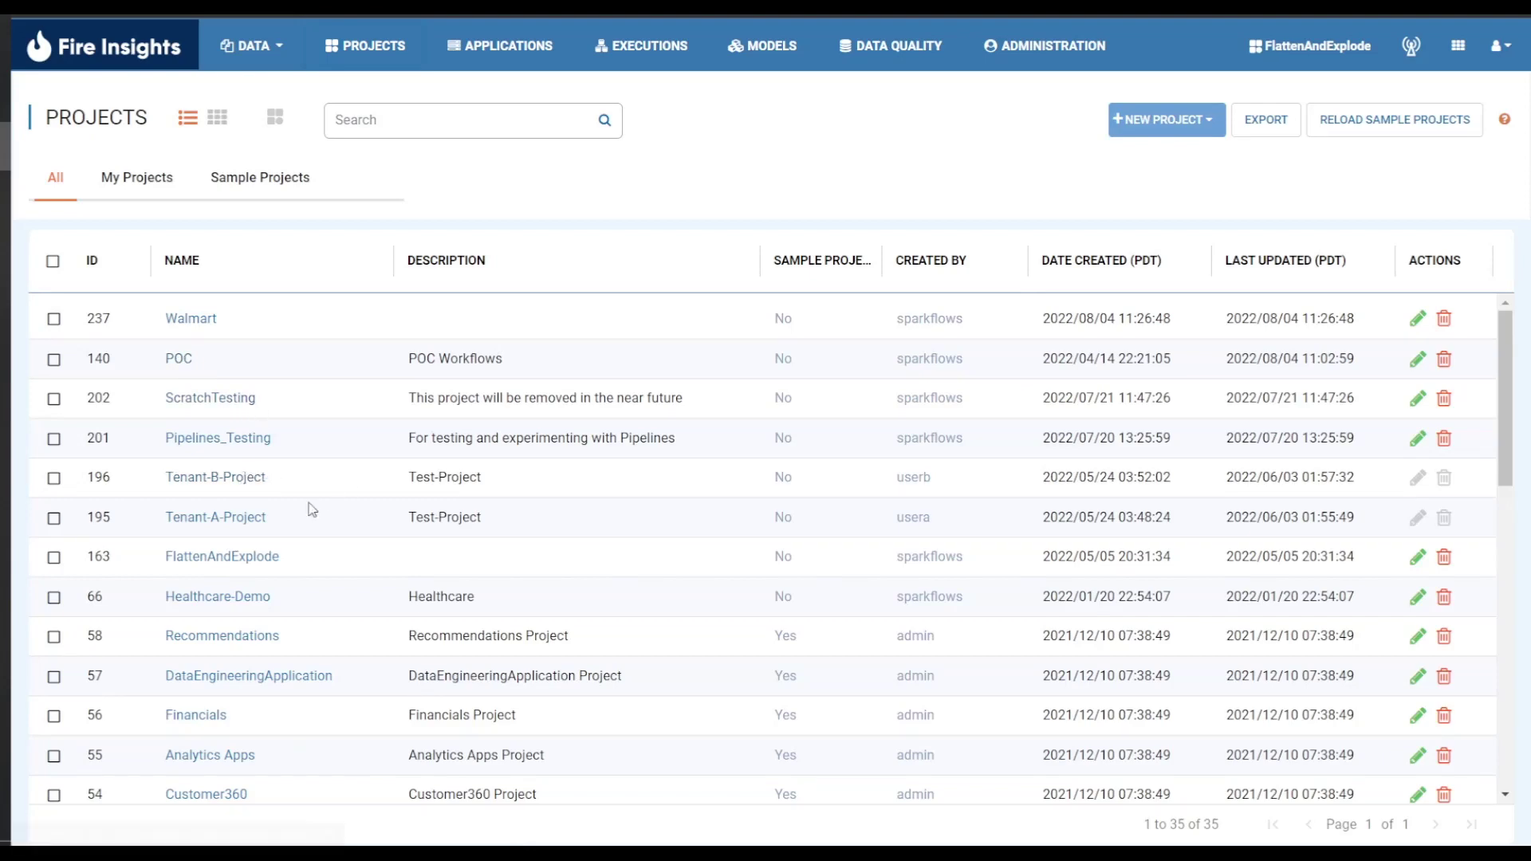
click(219, 558)
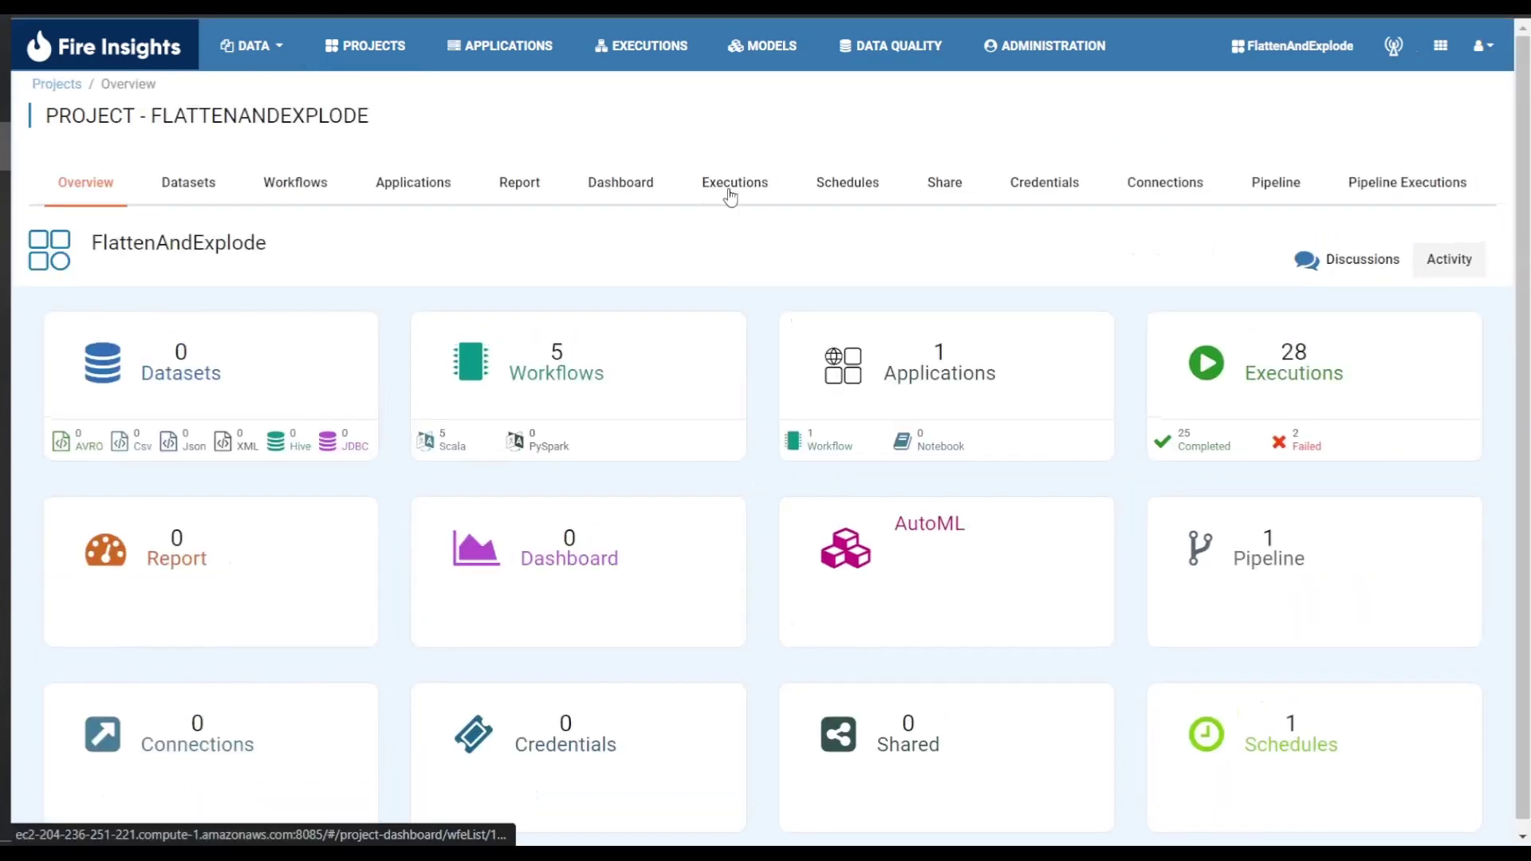
click(726, 195)
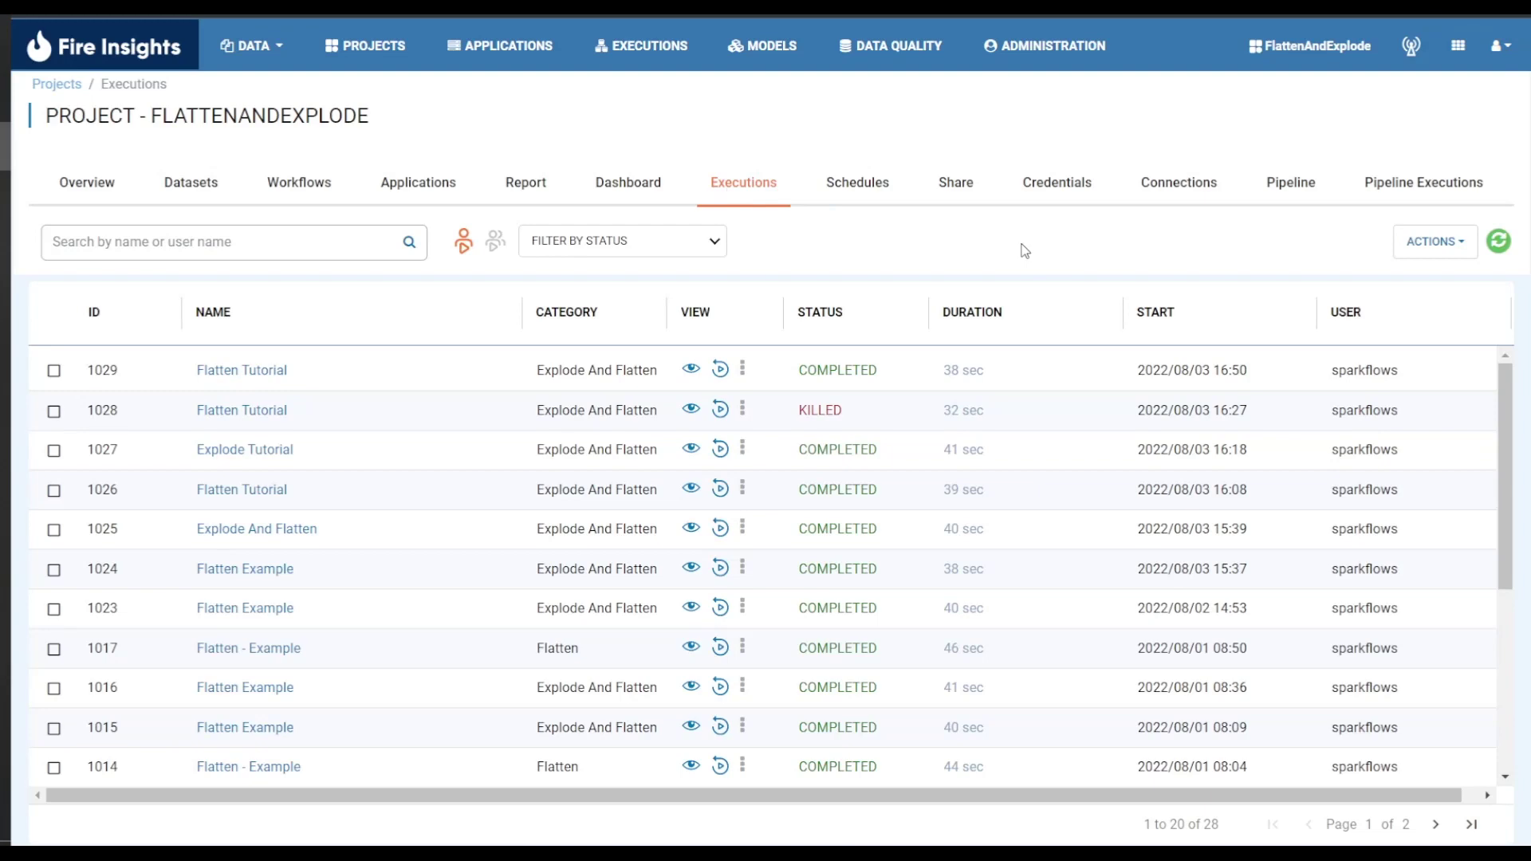
- Check the descriptions in the details of Flatten Tutorial execution 1029 and Explode Tutorial execution 1027
click(691, 370)
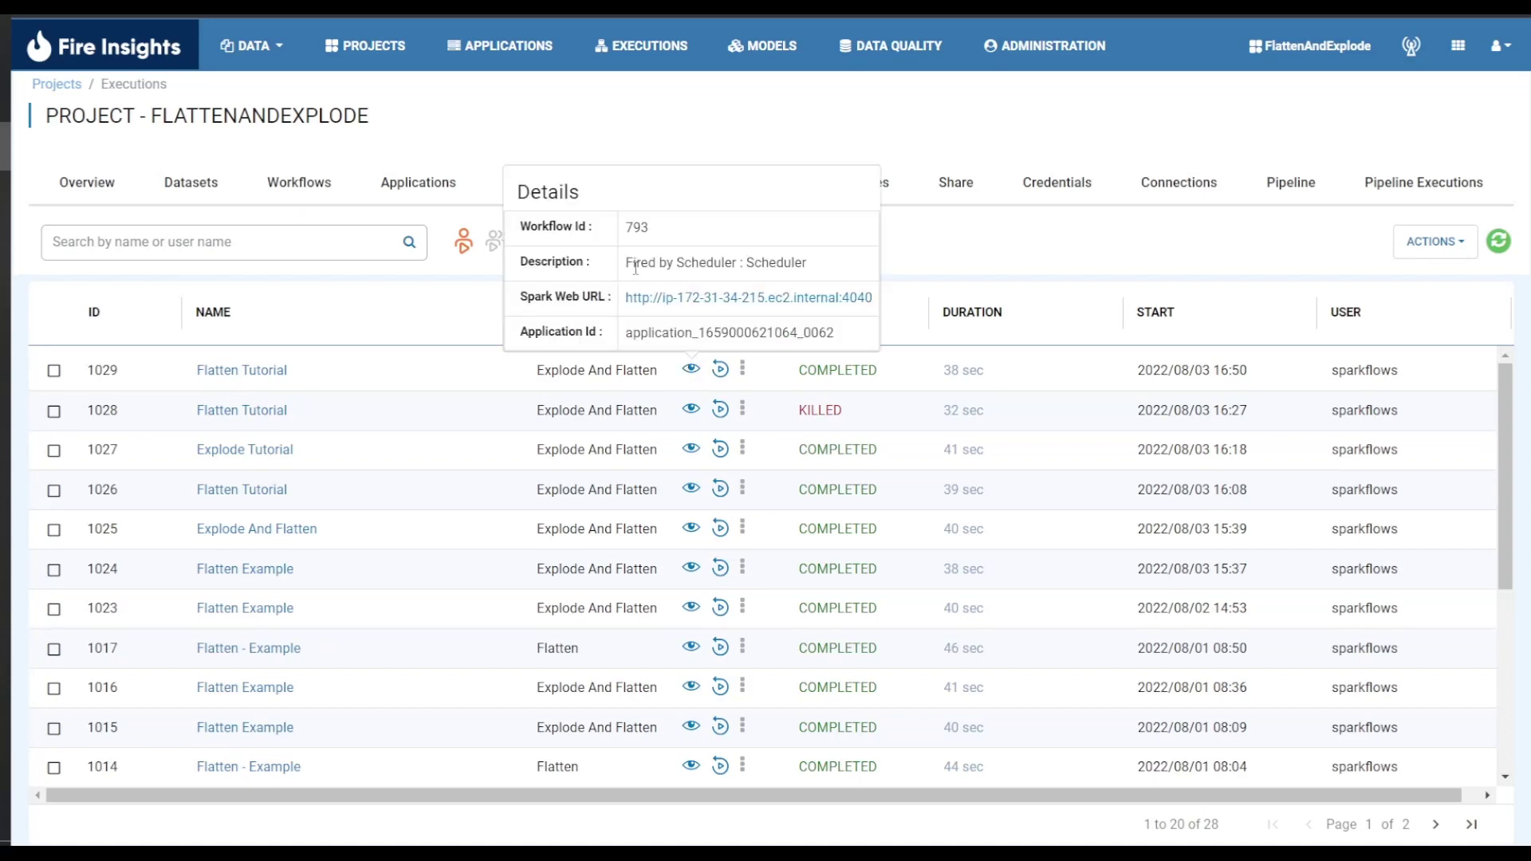
drag(626, 264, 821, 278)
click(829, 275)
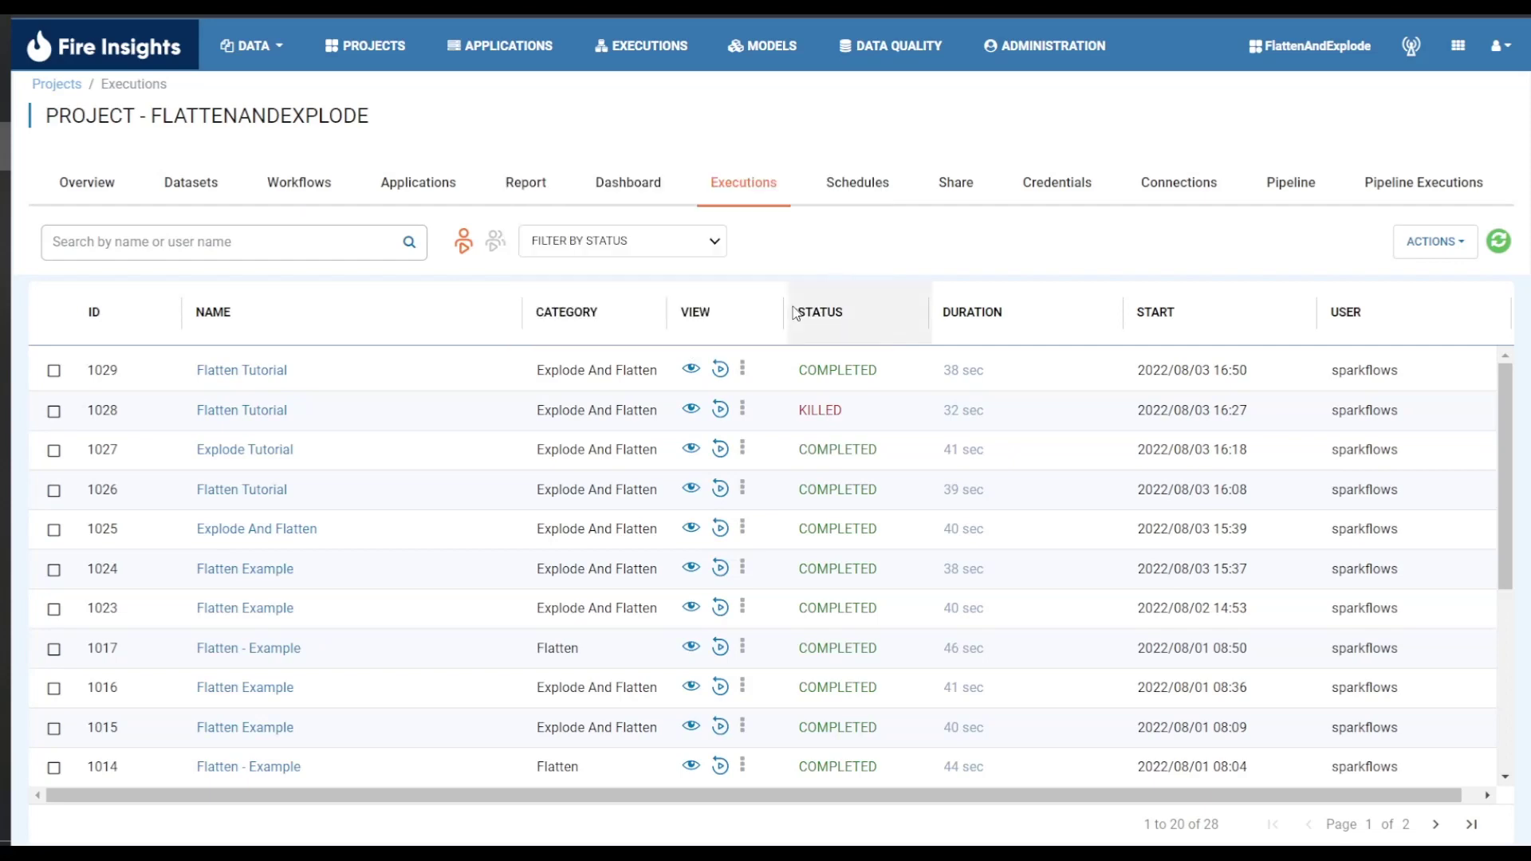
click(691, 450)
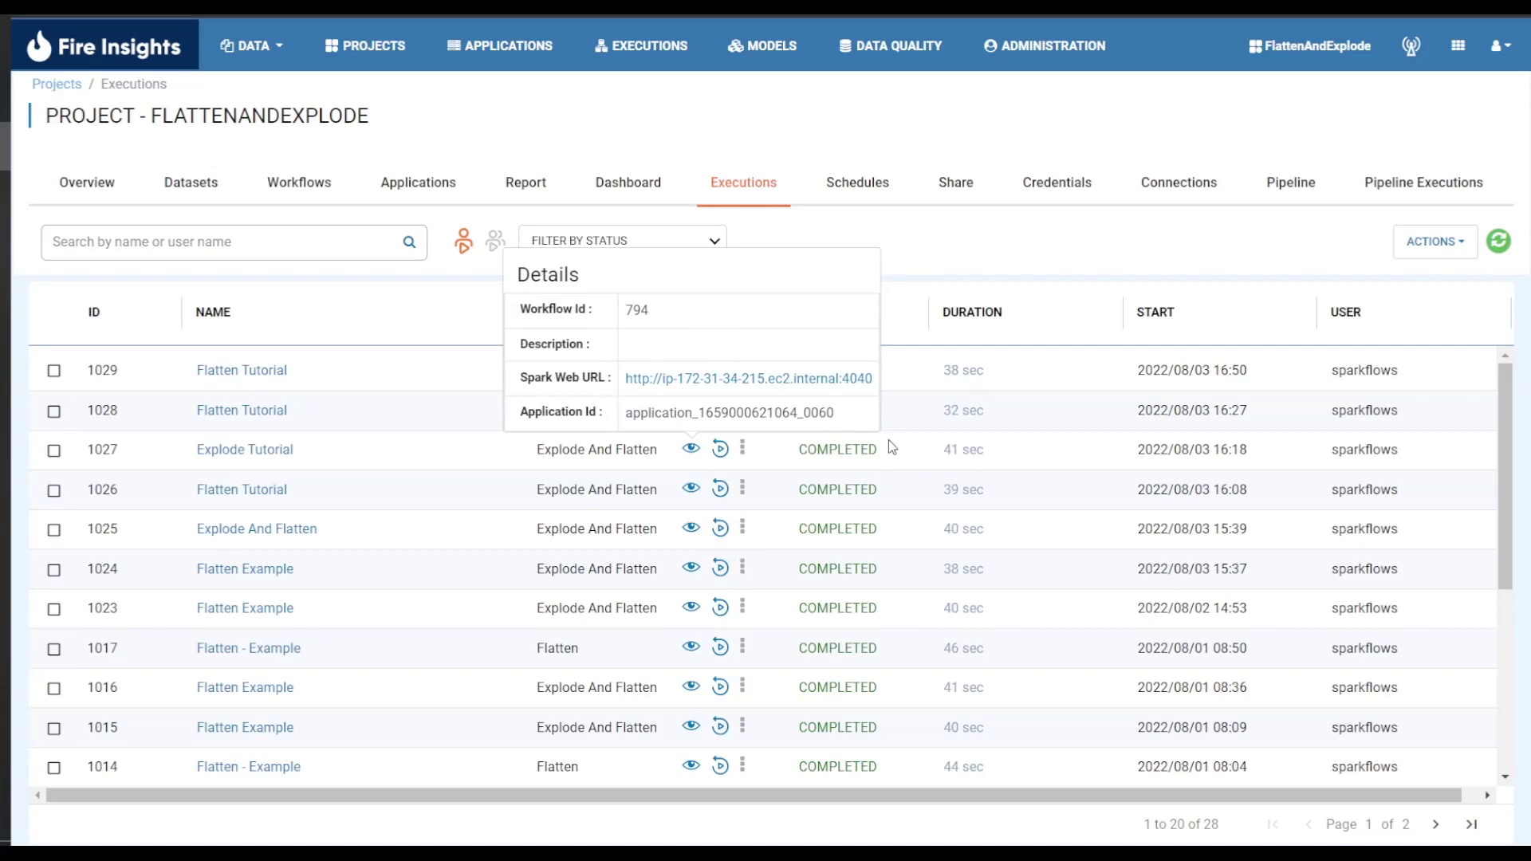
click(917, 399)
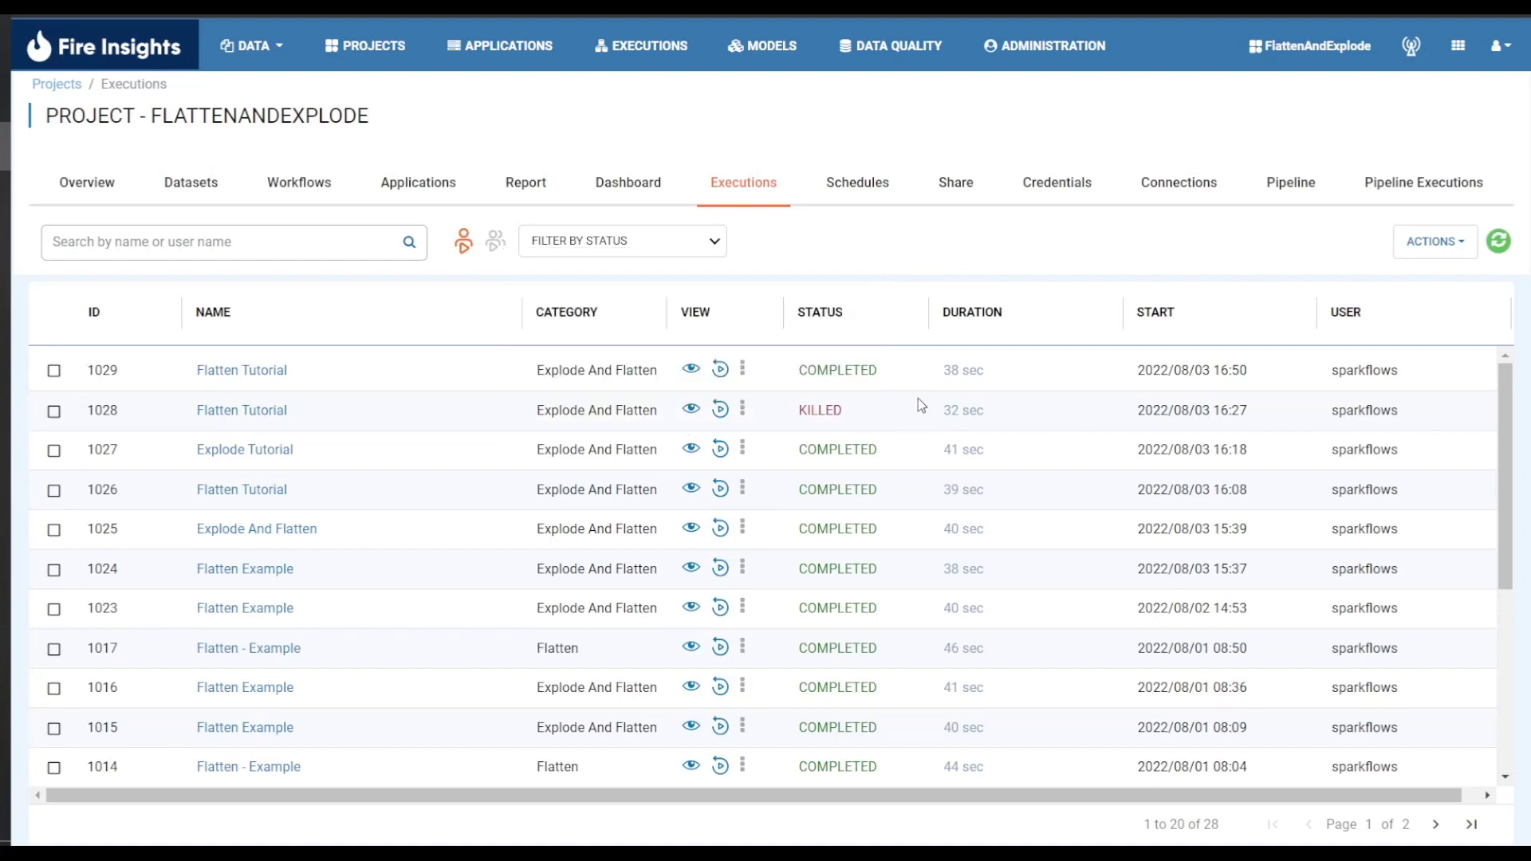